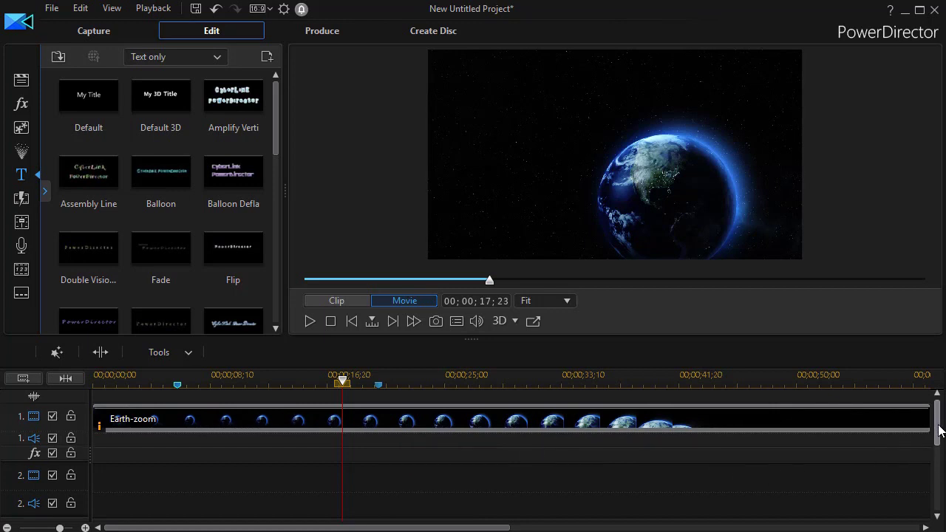
Step: Add the Default title at the start of video track 2 and extend it to 00;00;17;05
drag(939, 414, 943, 517)
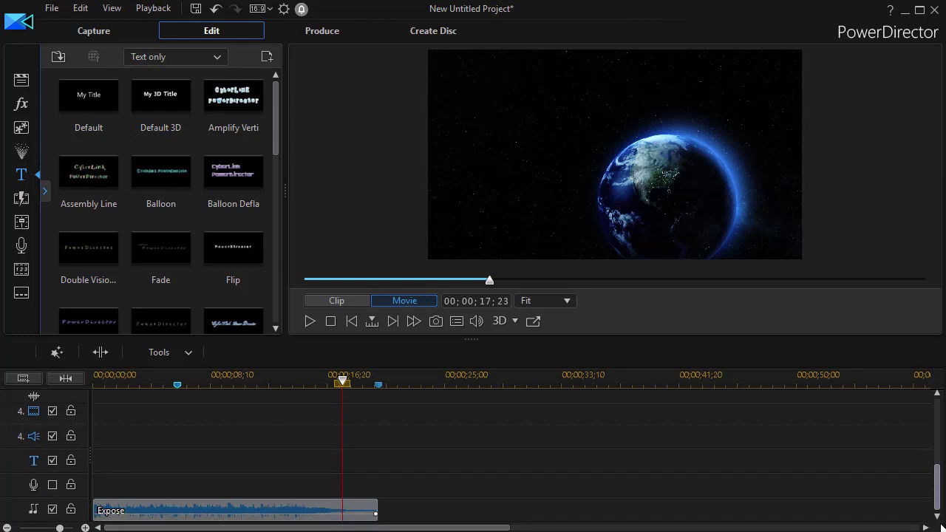
drag(942, 521, 940, 414)
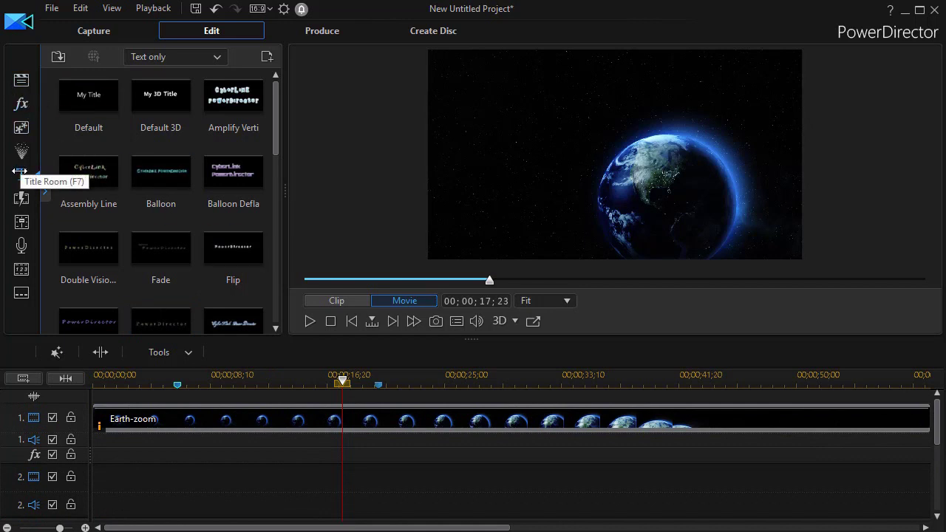
drag(97, 99, 88, 486)
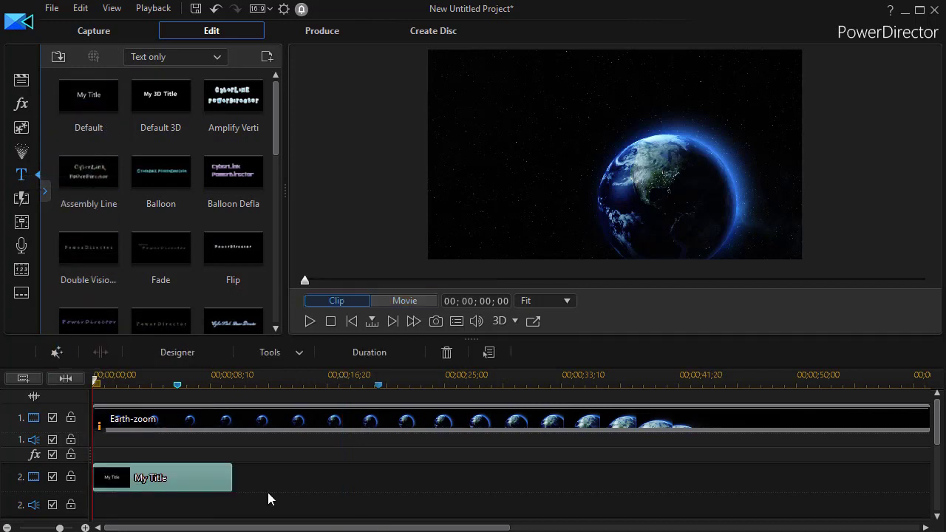
drag(231, 478, 334, 484)
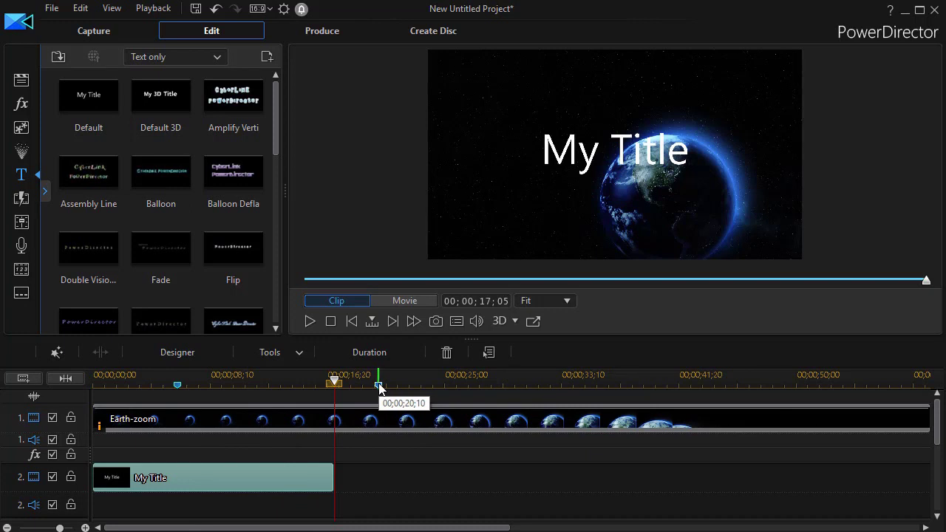
Step: Open the new title for editing, switch to Word and copy the credits list from the director line to the makeup line in credits.docx
double_click(266, 480)
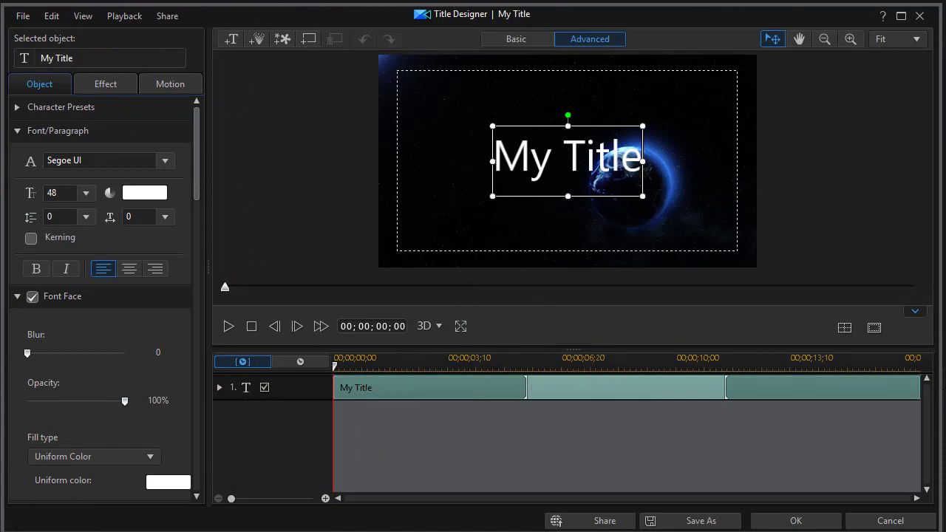
key(alt+Tab)
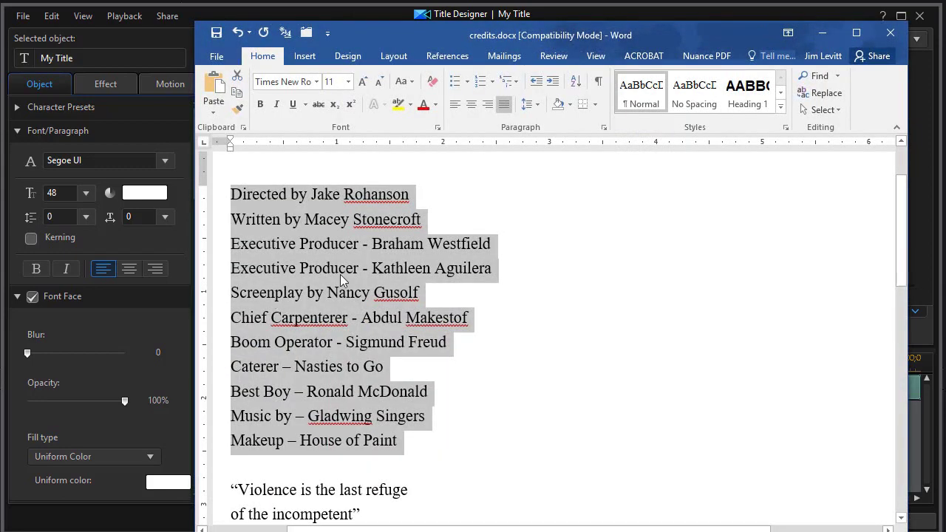
click(513, 292)
mouse_move(230, 192)
mouse_down()
mouse_move(356, 244)
mouse_move(397, 439)
mouse_up()
click(823, 33)
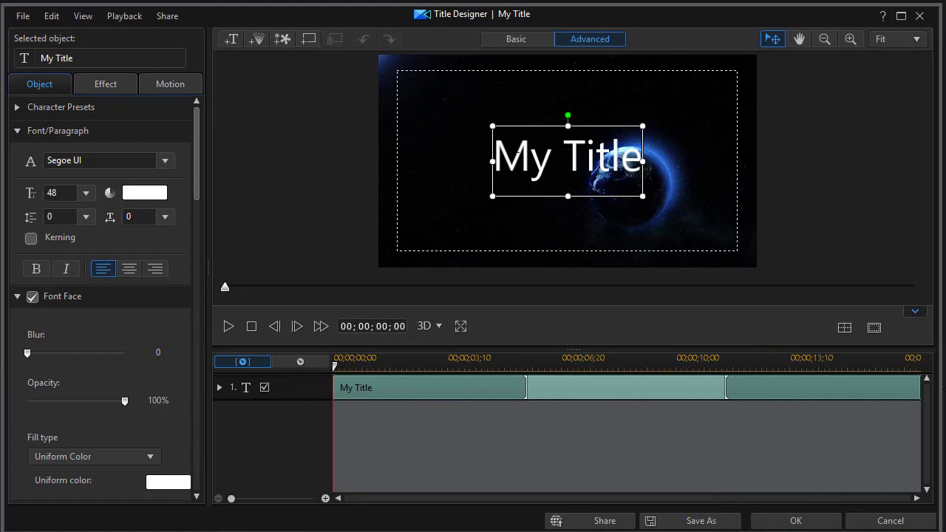
Step: Replace the placeholder text "My Title" with the copied credits list
double_click(560, 164)
key(ctrl+a)
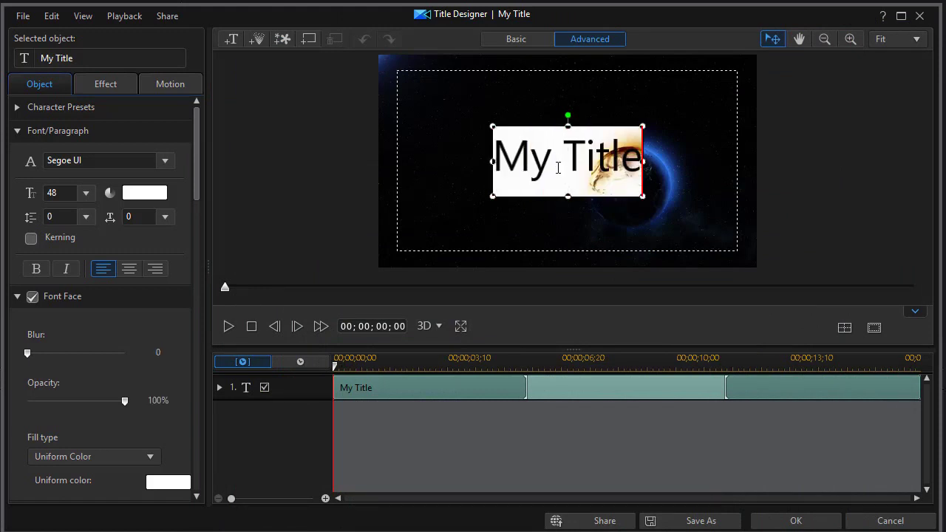
key(ctrl+v)
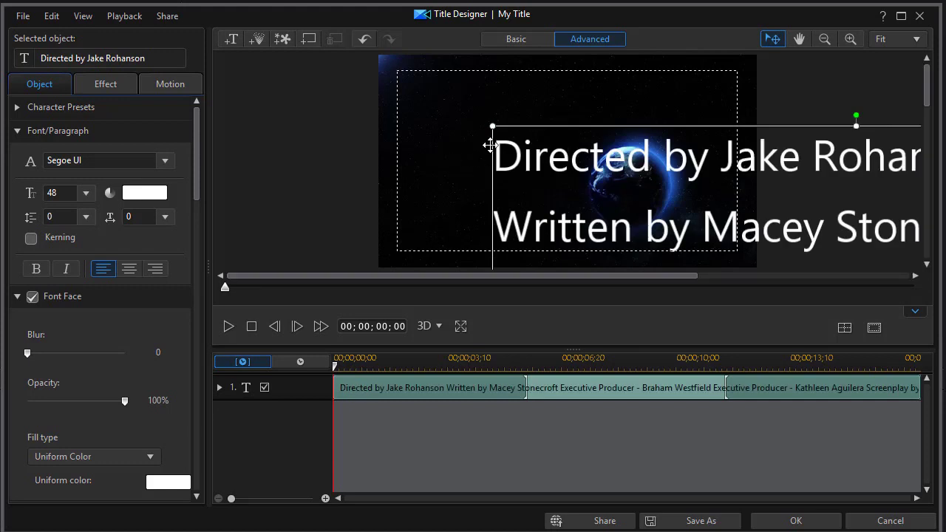
Step: Set the font size of the whole credits text to 16
click(515, 147)
key(ctrl+a)
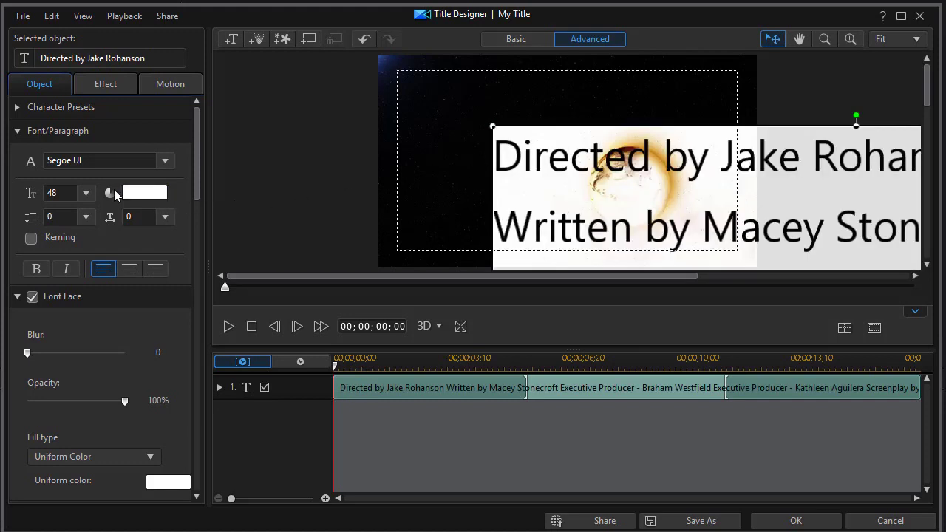
click(85, 193)
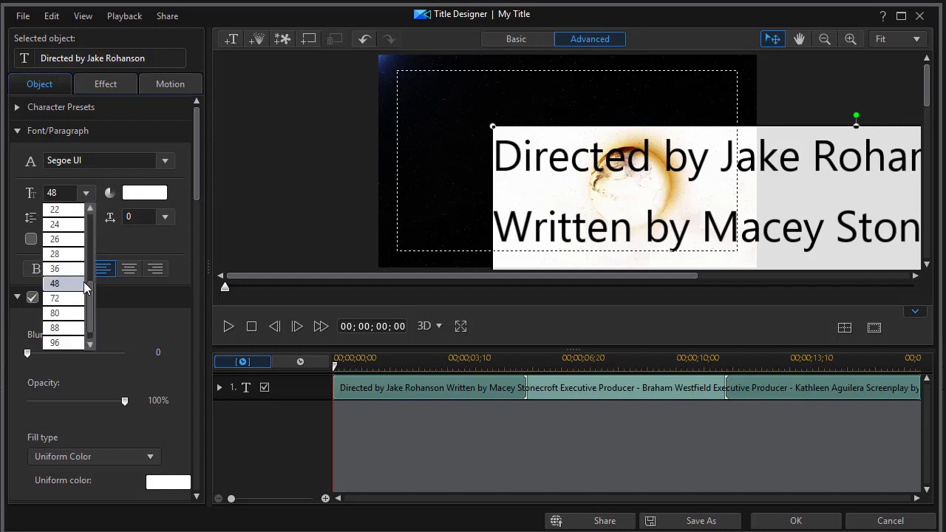
drag(88, 289, 88, 278)
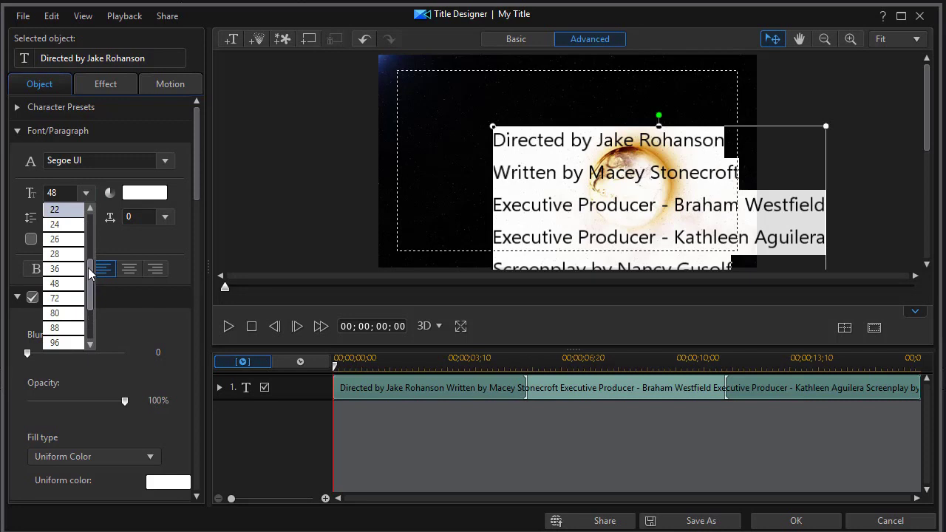
drag(88, 287, 88, 269)
click(89, 209)
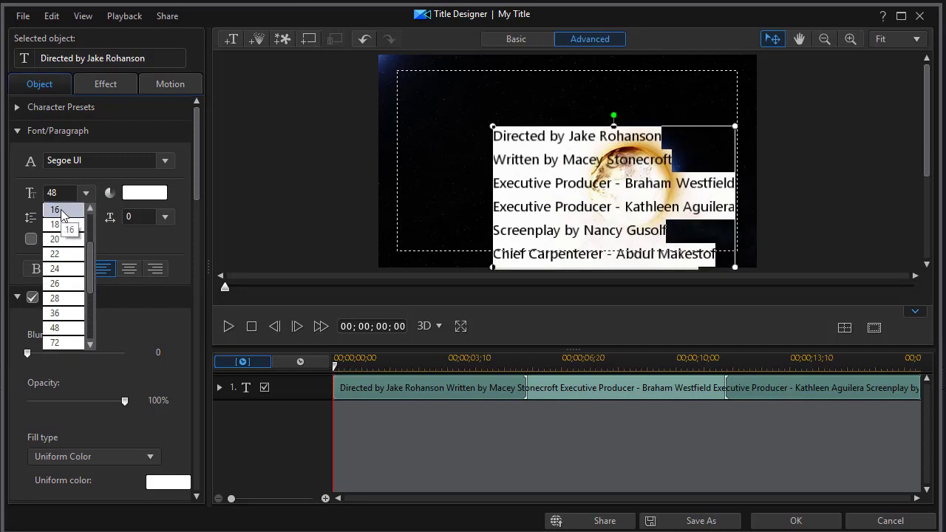
key(Escape)
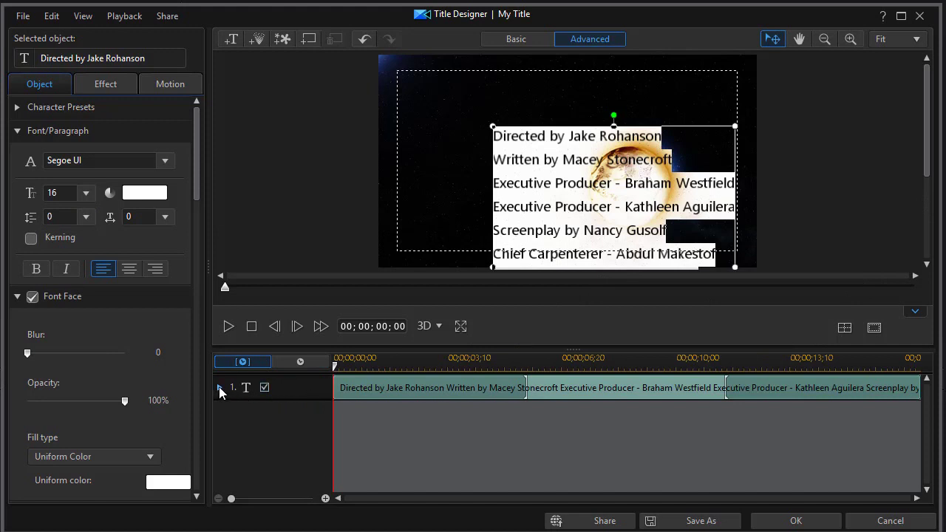
Step: Add a position keyframe at the title's start with the credits just below the frame, centred horizontally on the canvas
click(220, 388)
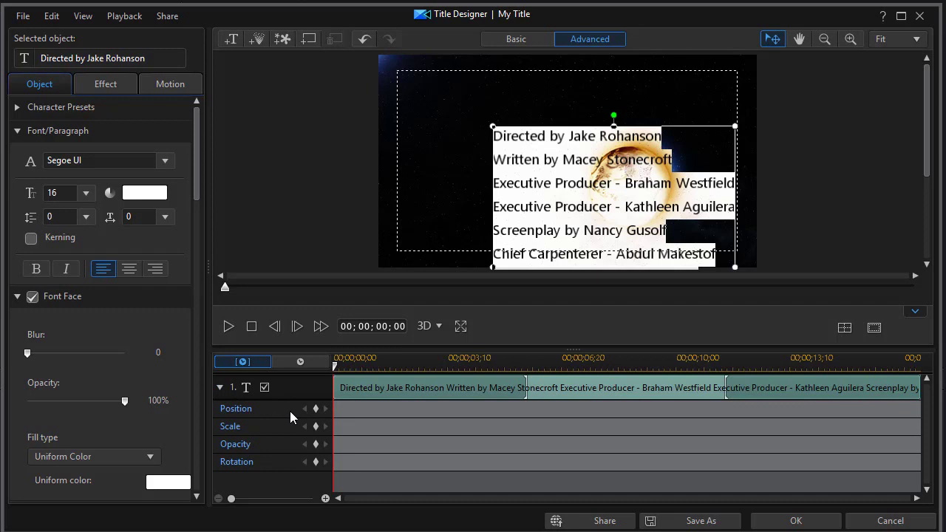
click(315, 409)
drag(566, 125, 596, 268)
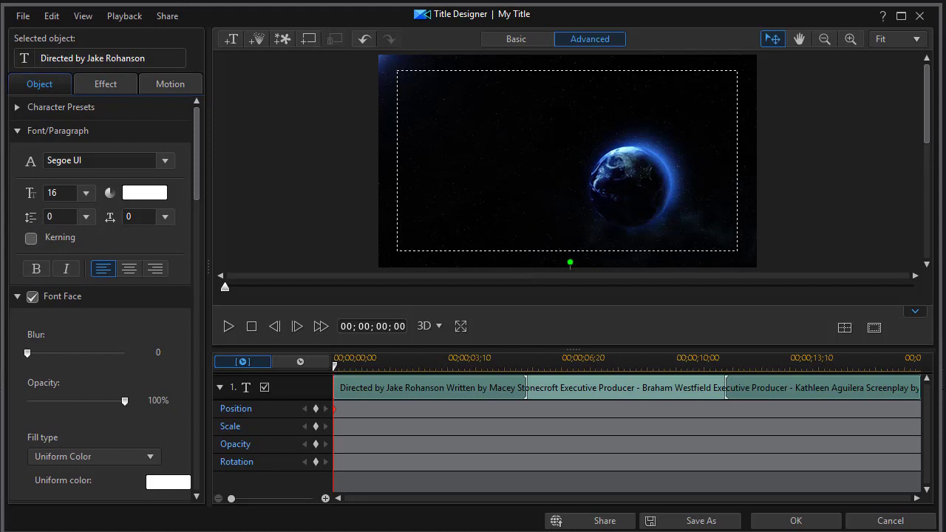
click(824, 39)
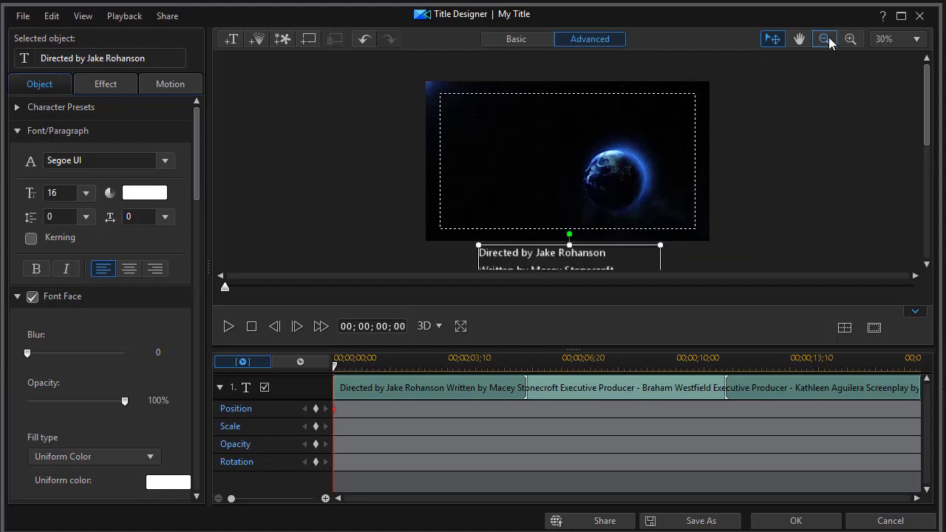
click(845, 328)
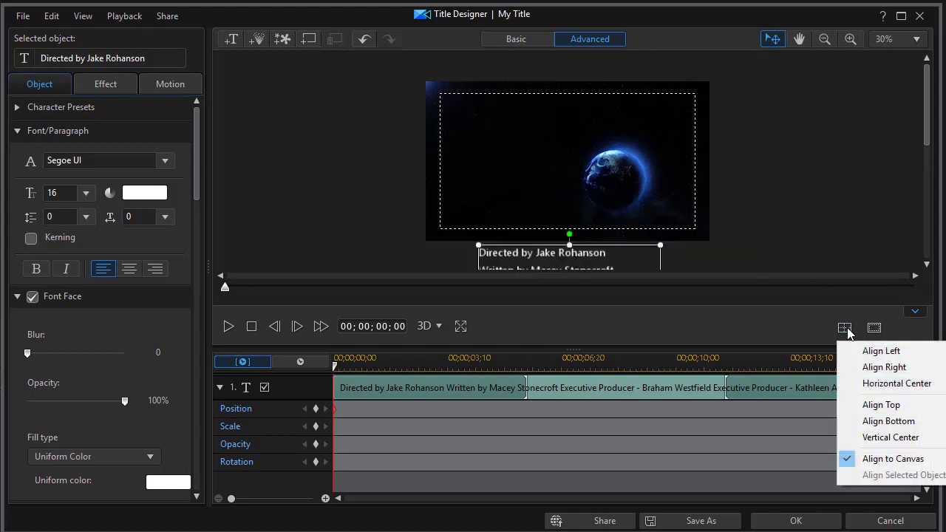
click(866, 387)
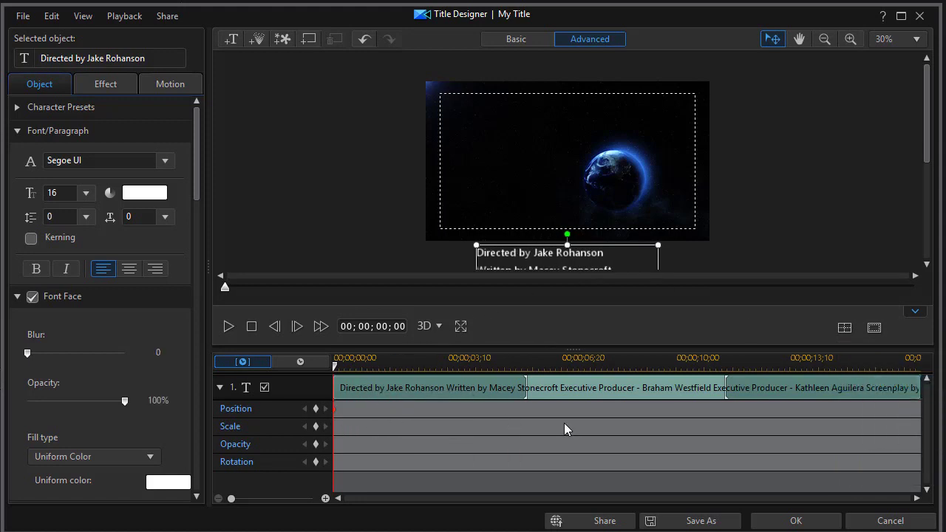
Step: At the title's end, 00;00;17;05, move the credits completely above the frame and centre them horizontally
drag(342, 368, 940, 403)
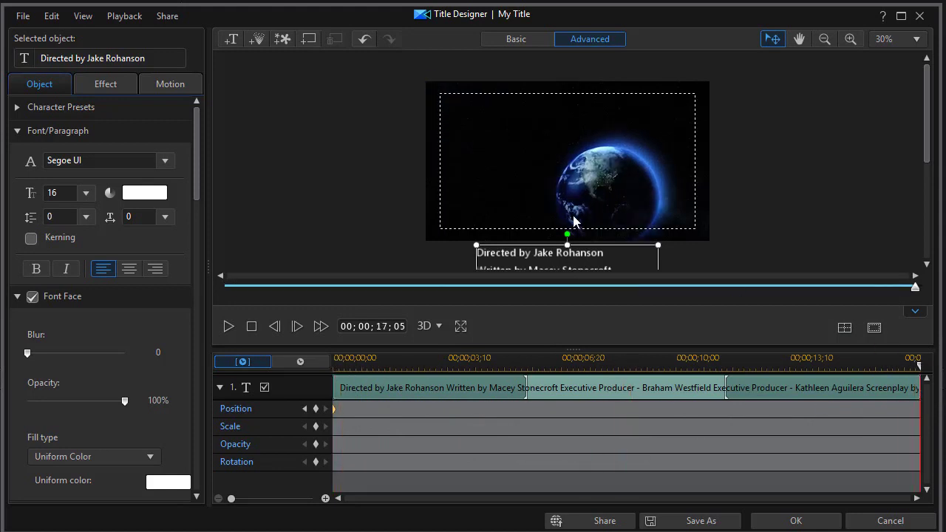
drag(608, 243, 625, 15)
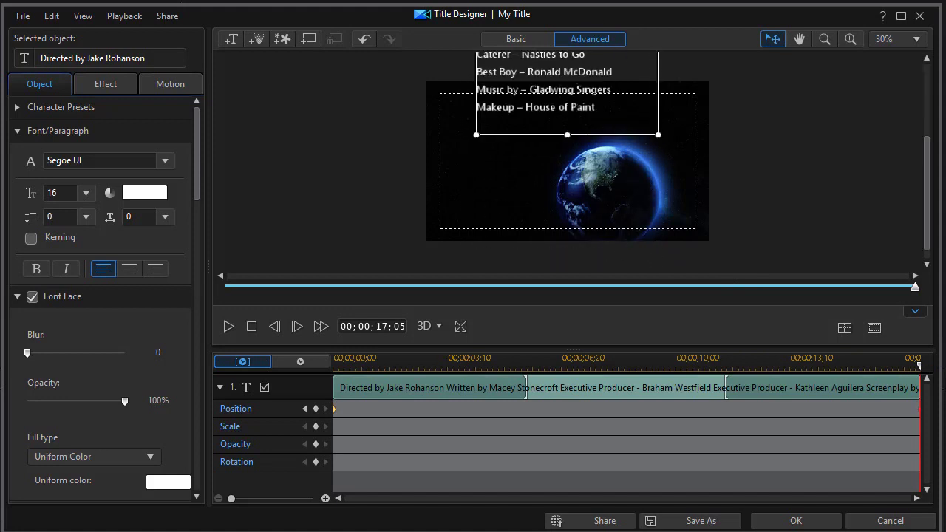
drag(594, 135, 593, 77)
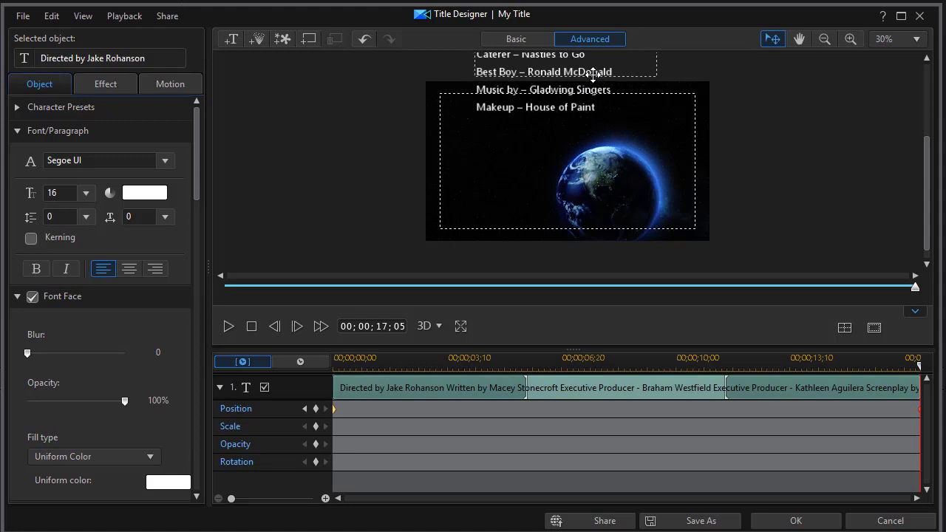
click(845, 327)
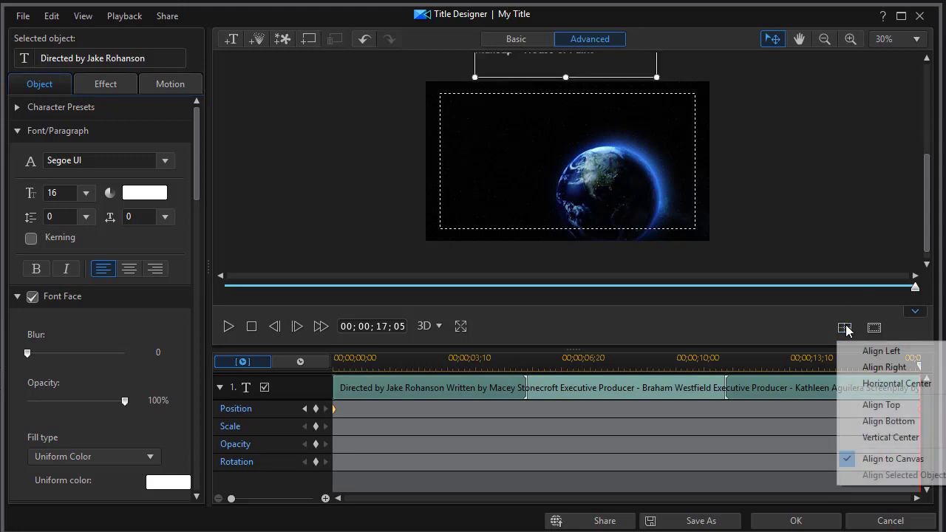
click(858, 386)
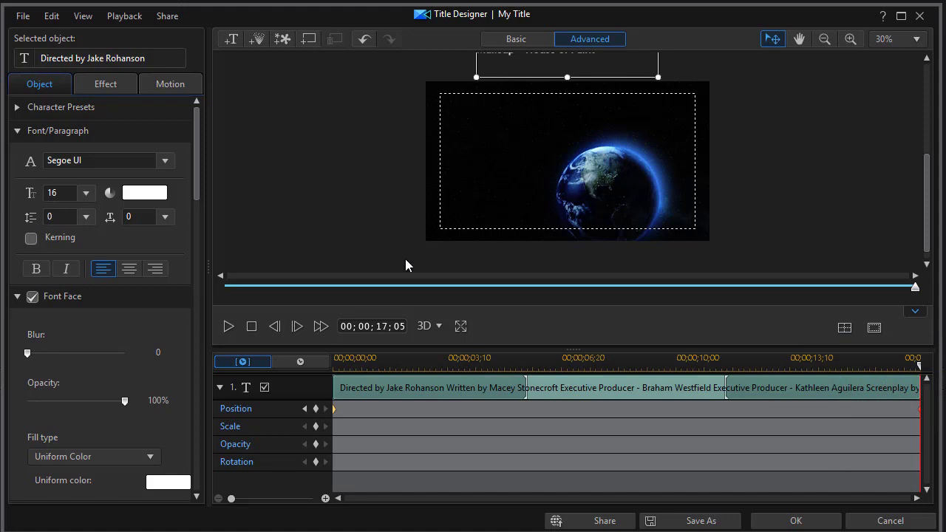
Step: Preview the scrolling credits from near the start and apply the title changes
click(230, 288)
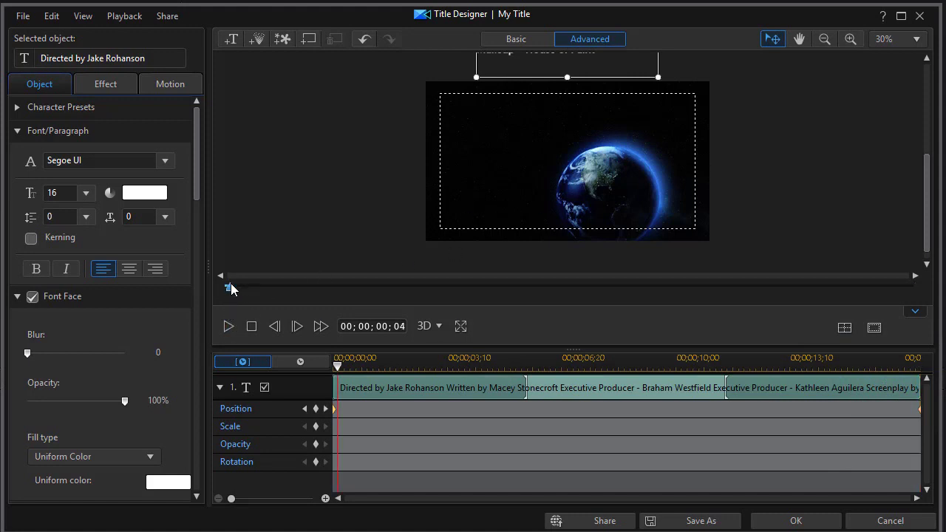
click(229, 332)
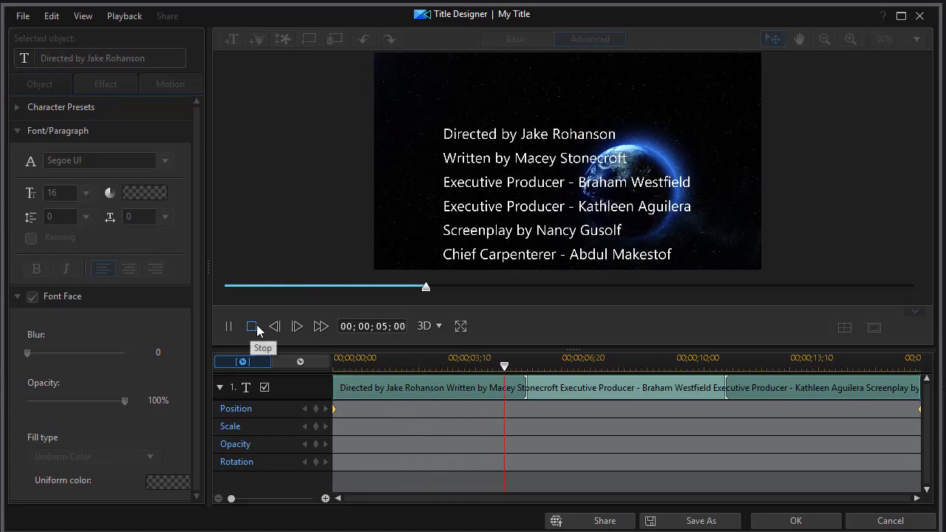
click(255, 329)
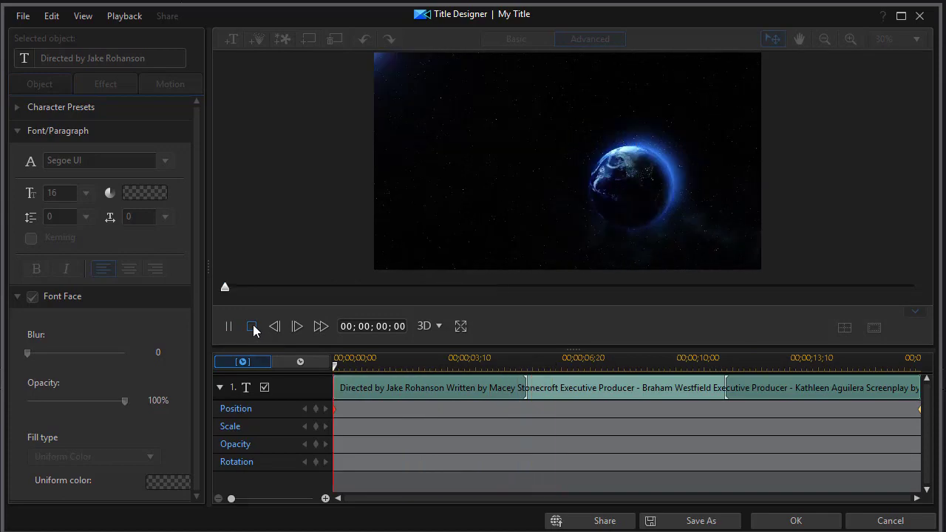
click(798, 523)
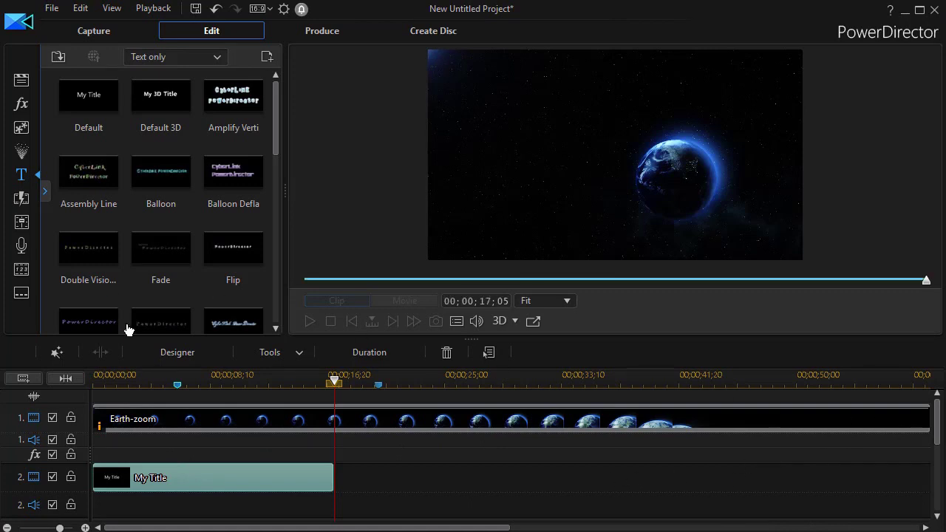
Step: Add a second Default title on video track 3, starting at about 00;00;10;05 and ending at the 00;00;20;10 marker
drag(937, 425, 944, 462)
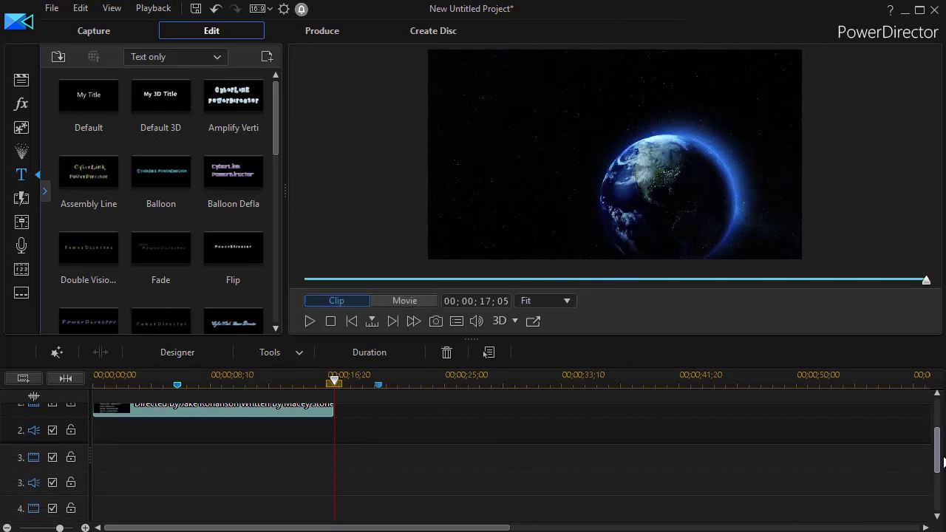
drag(81, 107, 233, 486)
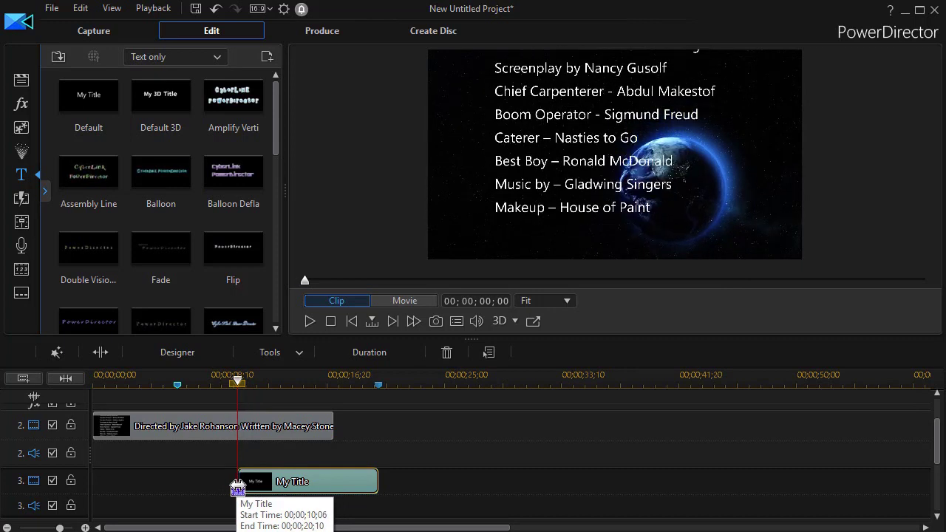
drag(237, 488, 235, 488)
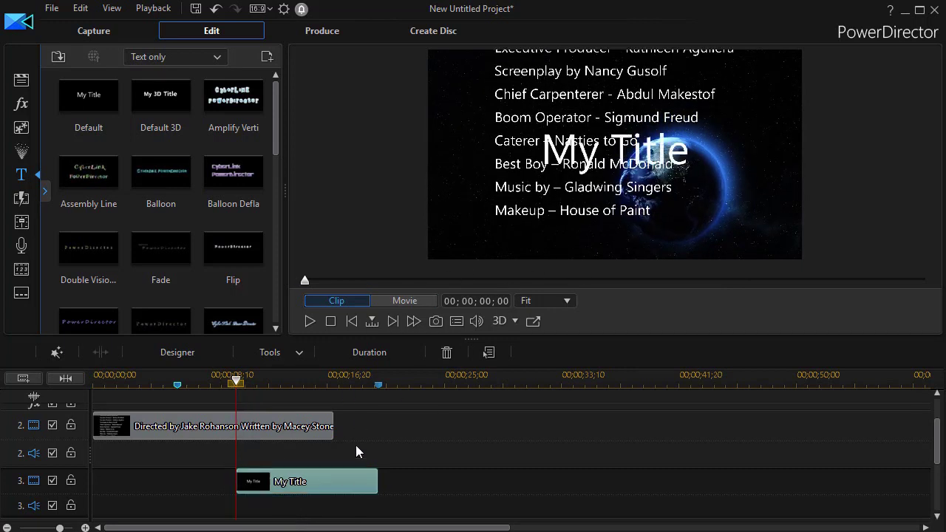
Step: Open the track 3 title for editing, then copy the three-line Isaac Asimov quote from credits.docx in Word
double_click(297, 485)
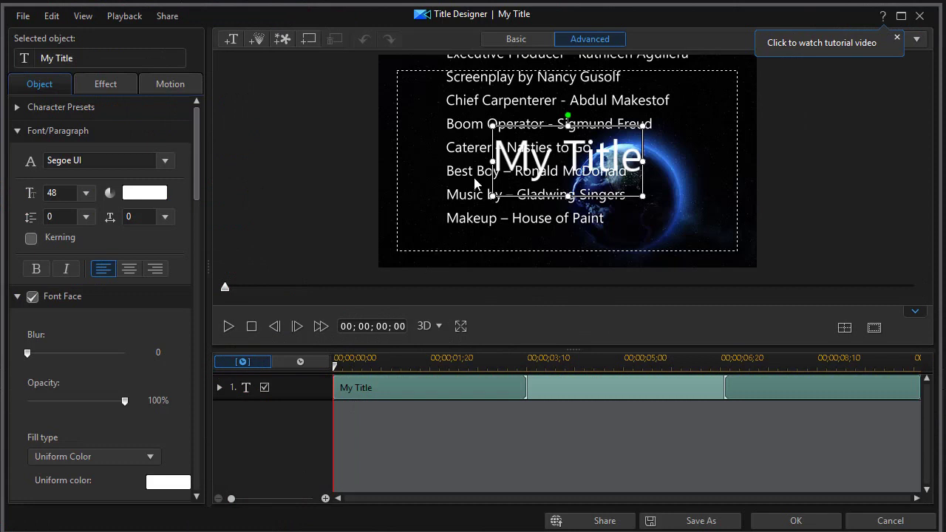
click(501, 161)
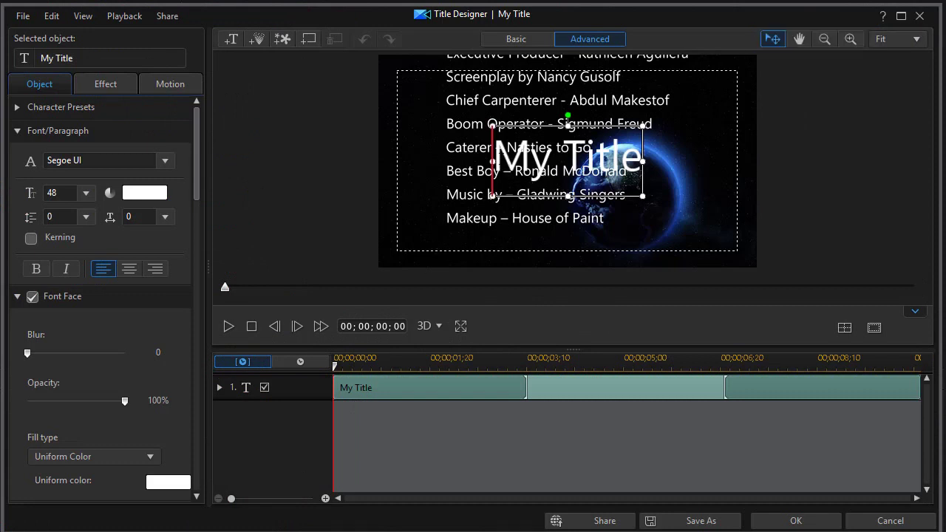
drag(499, 155, 644, 161)
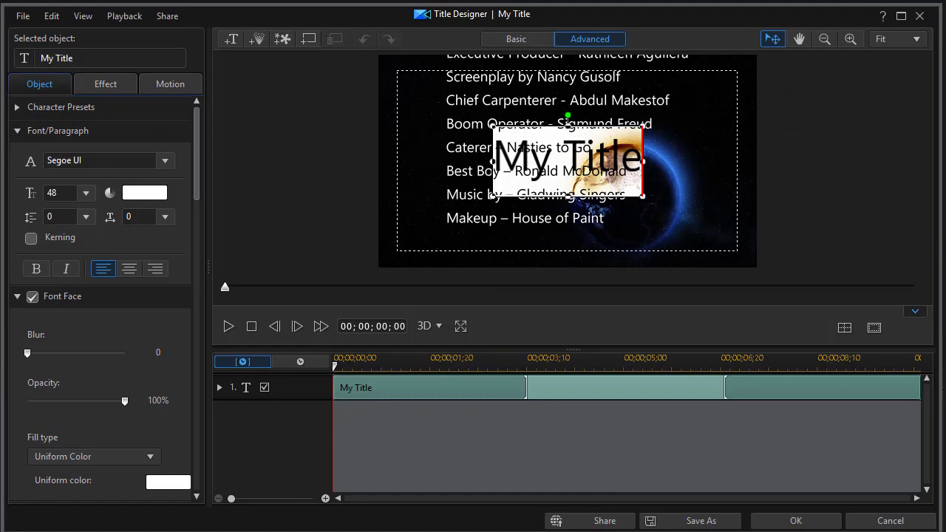
key(alt+Tab)
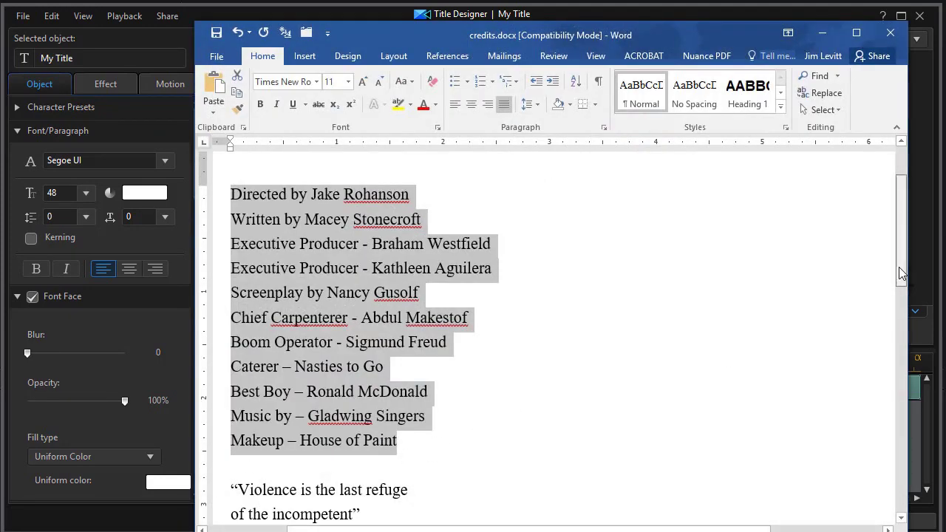
scroll(887, 343, down, 3)
drag(334, 295, 212, 235)
key(ctrl+c)
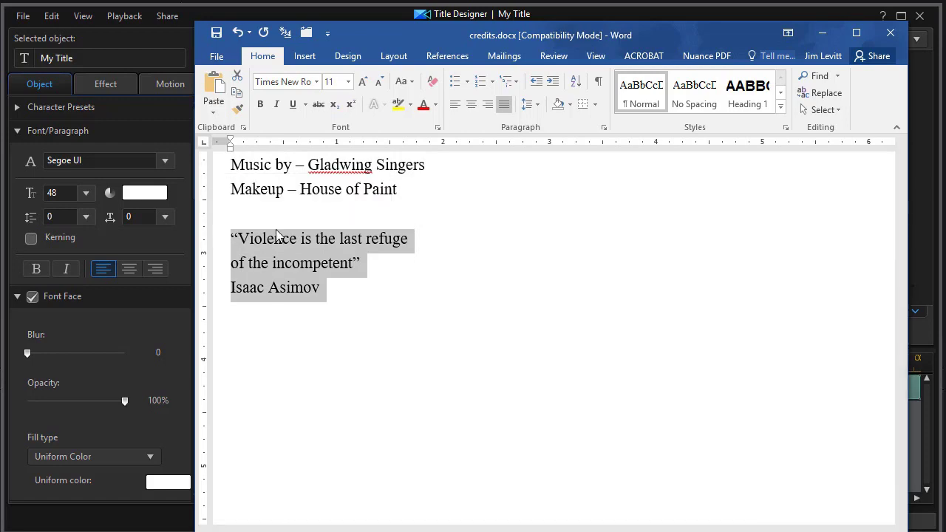
Step: Return to the Title Designer and replace the "My Title" text with the copied Isaac Asimov quote
click(825, 30)
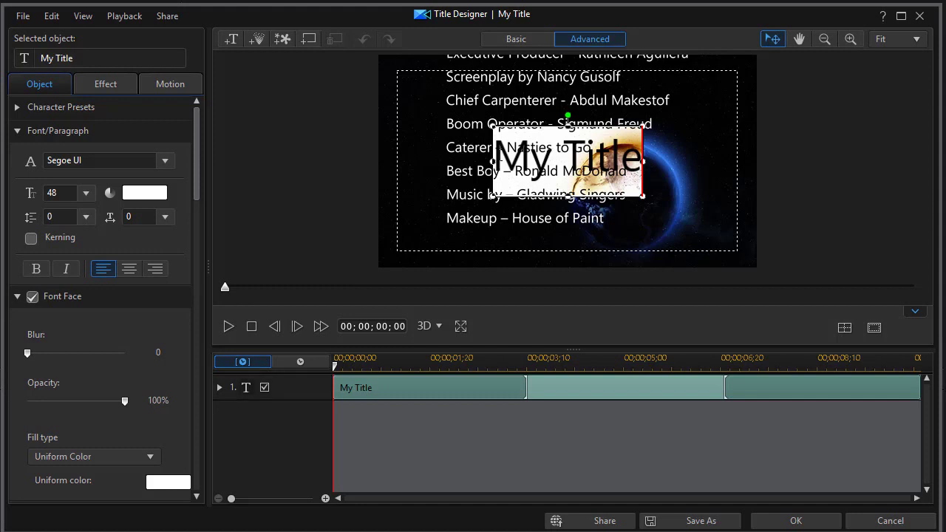
click(691, 174)
click(558, 157)
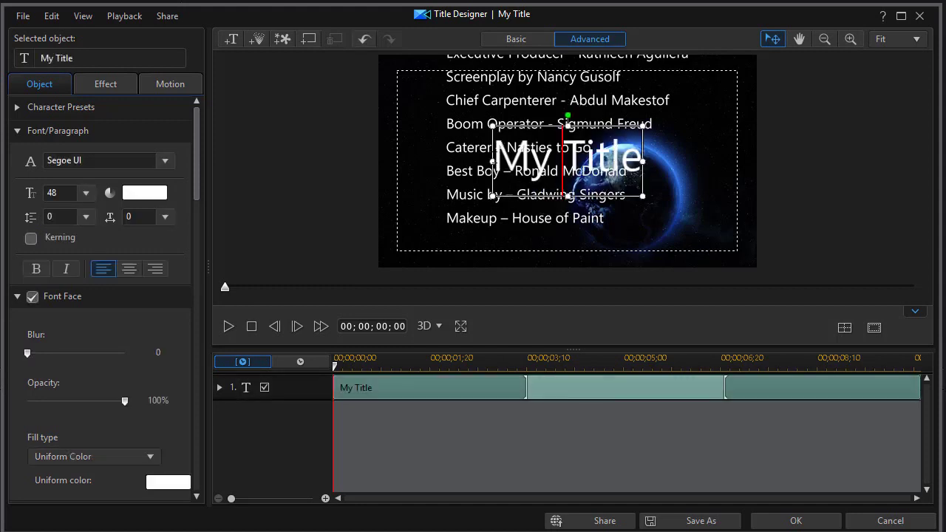
drag(495, 158, 665, 168)
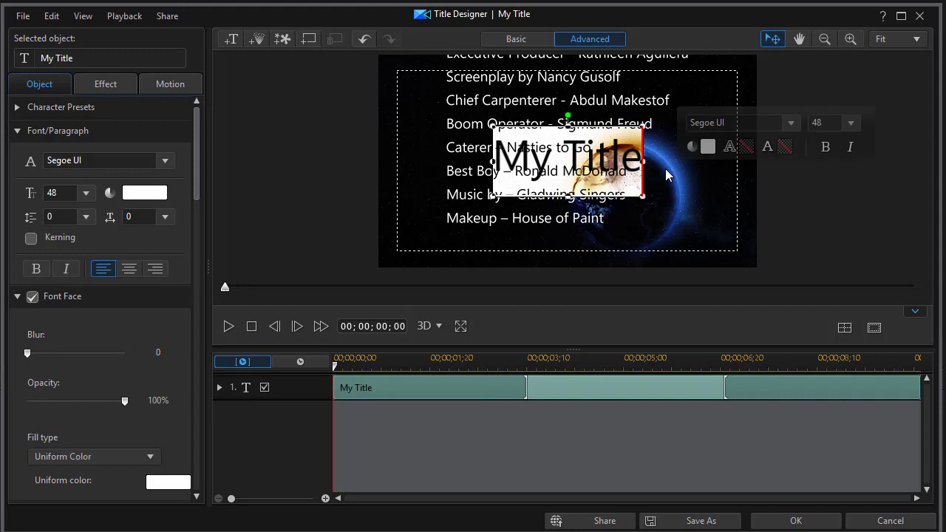
key(ctrl+v)
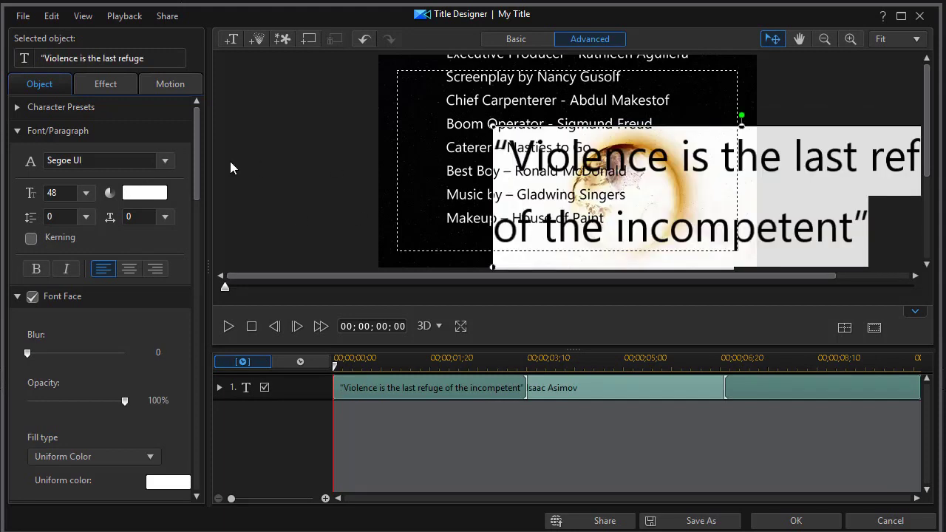
Step: Set the quote's font size to 16
click(85, 193)
key(BackSpace)
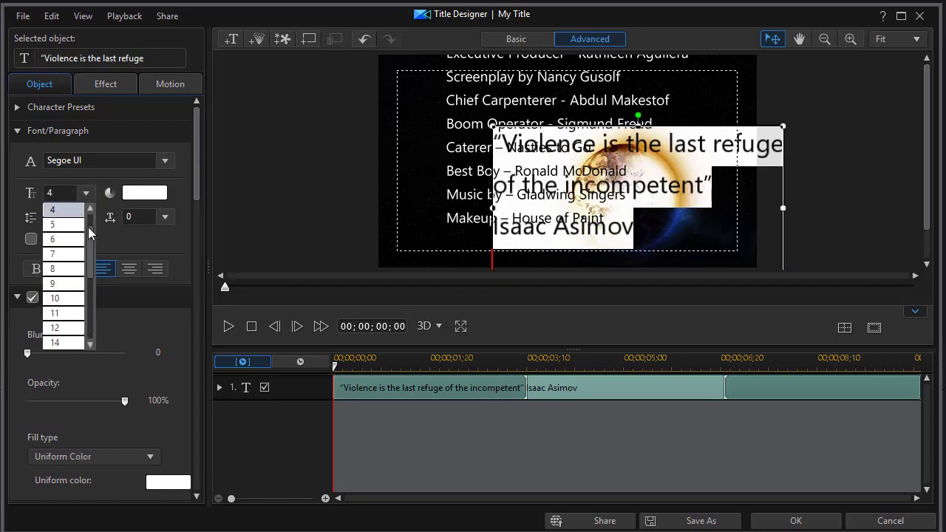
scroll(83, 281, down, 1)
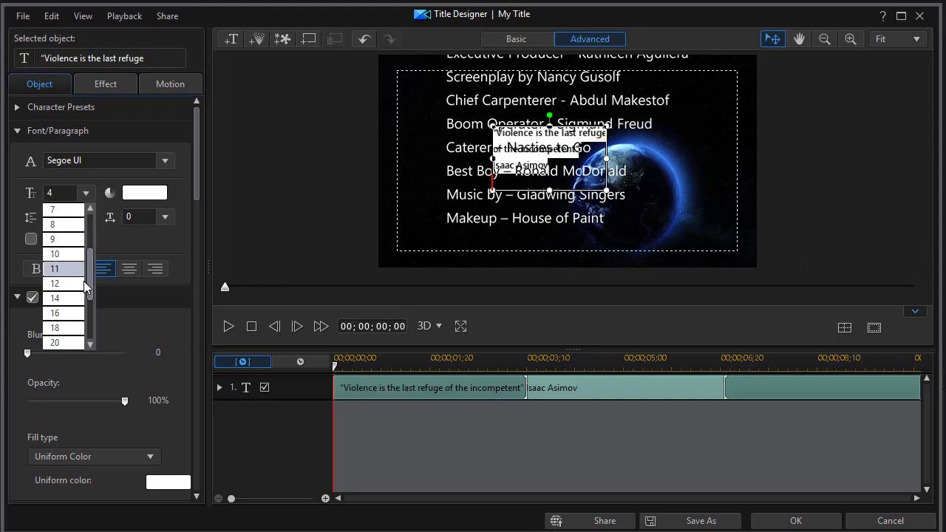
click(66, 314)
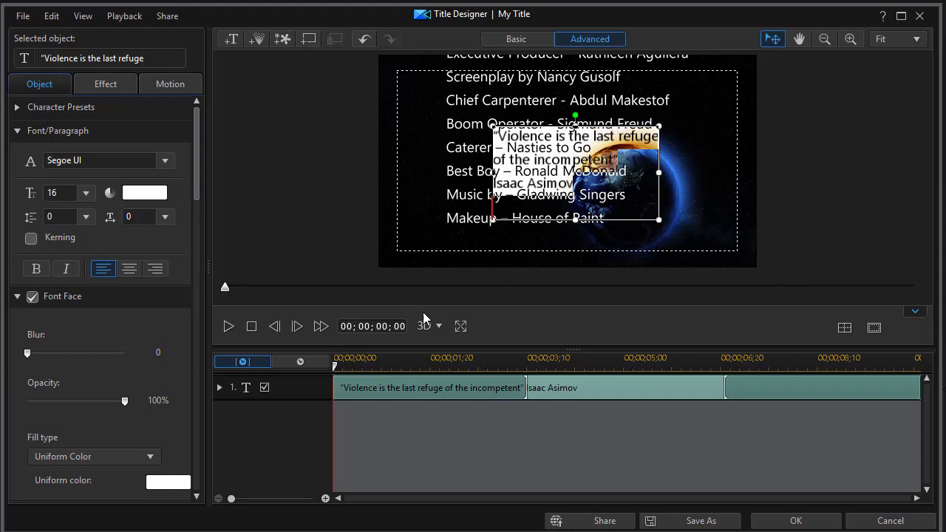
Step: Shorten the quote's text clip to end at 00;00;09;10 and give it the Fade ending effect
click(219, 388)
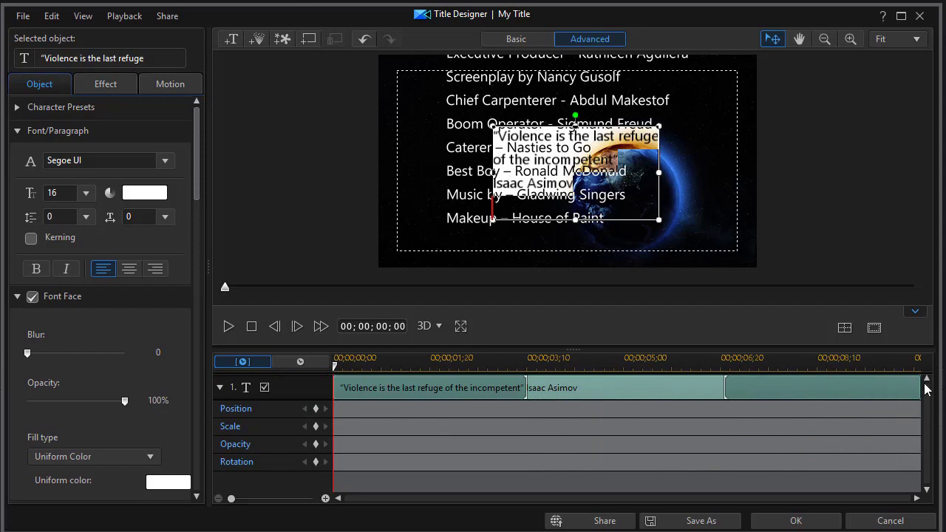
drag(921, 382, 875, 397)
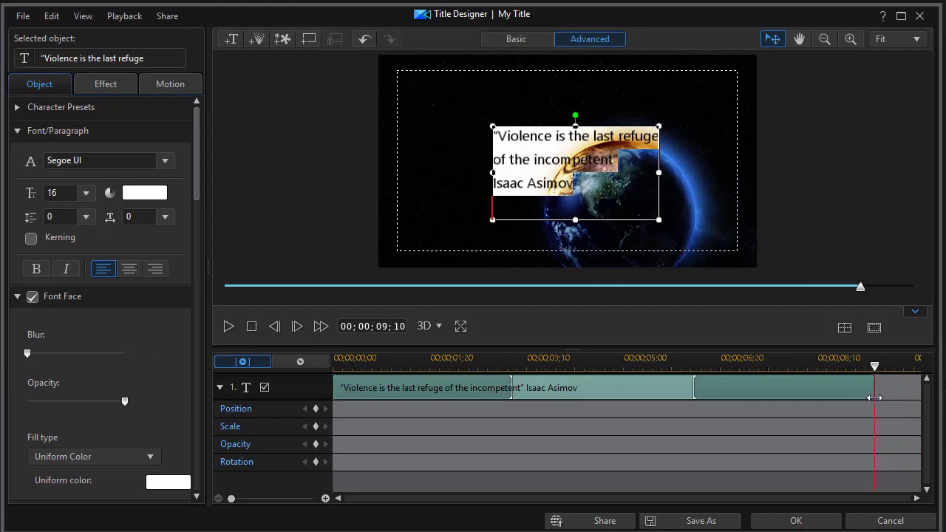
click(100, 84)
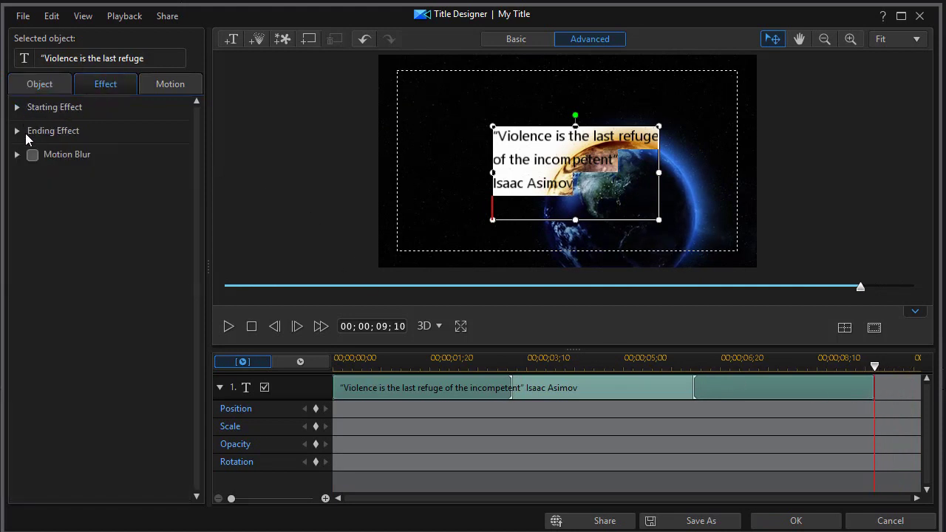
click(20, 133)
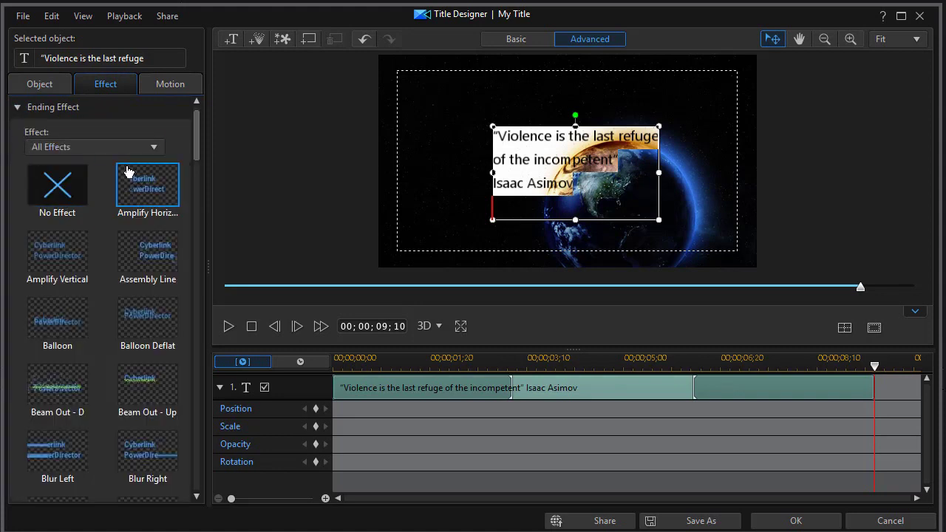
scroll(196, 177, down, 3)
scroll(198, 213, down, 5)
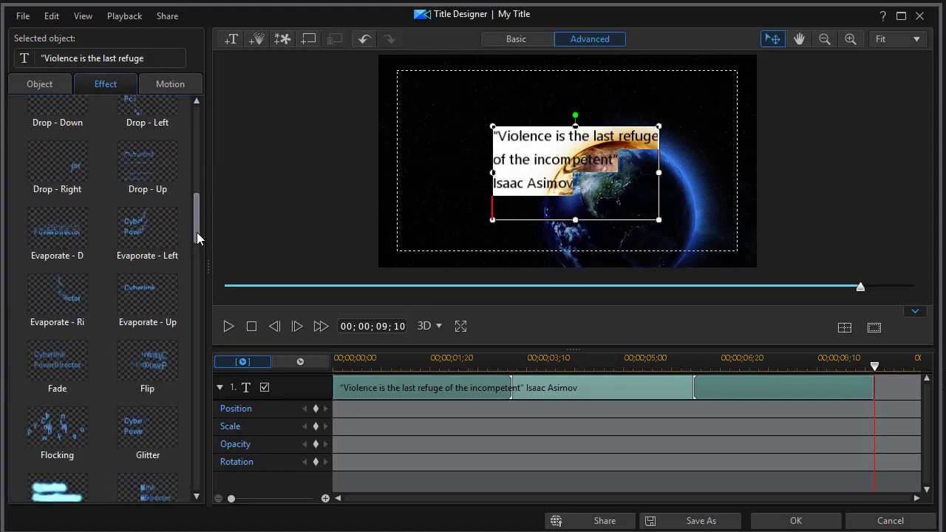
click(48, 353)
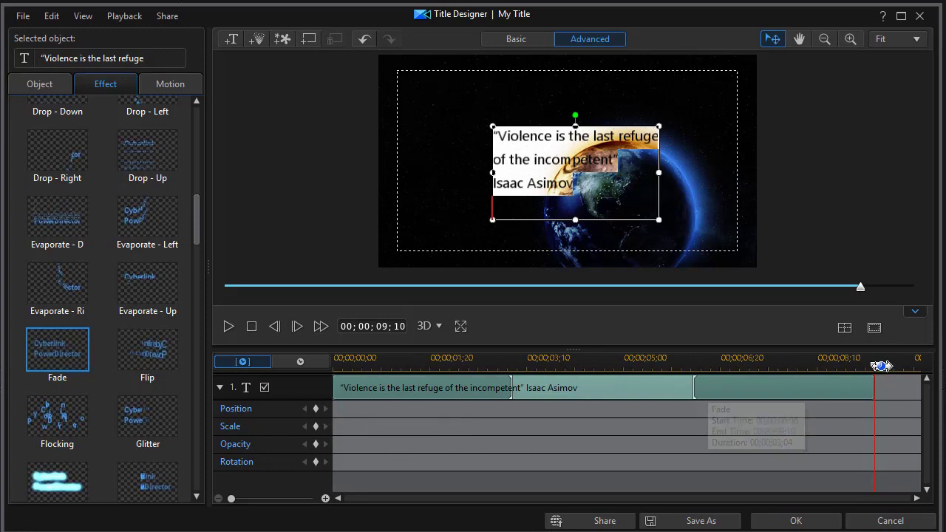
Step: Add a position keyframe at the title's start and, at 00;00;02;18, move the quote in line with the credits' left edge
drag(876, 368, 121, 403)
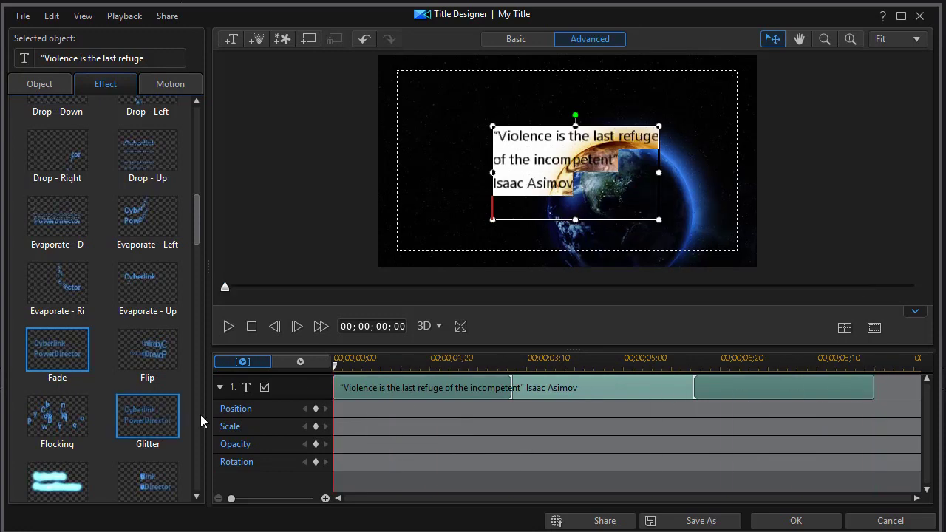
click(318, 410)
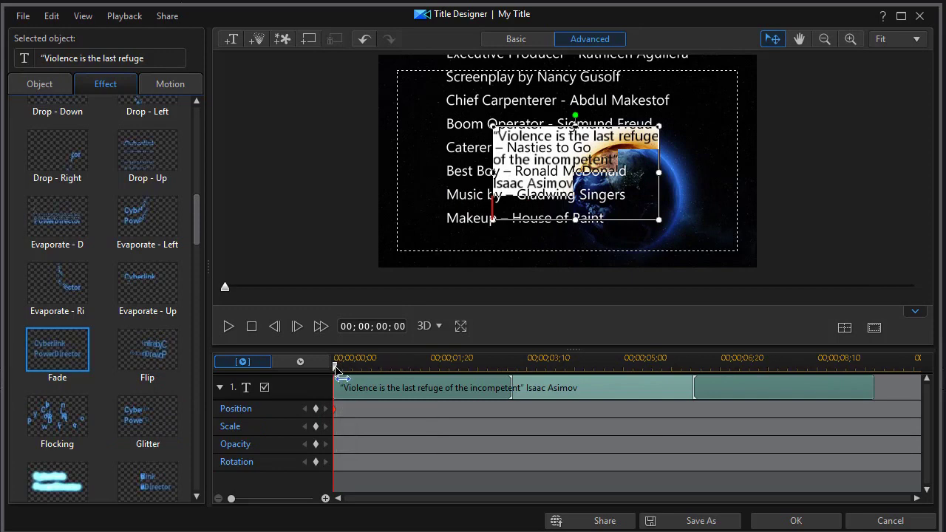
drag(337, 369, 495, 367)
drag(510, 403, 487, 407)
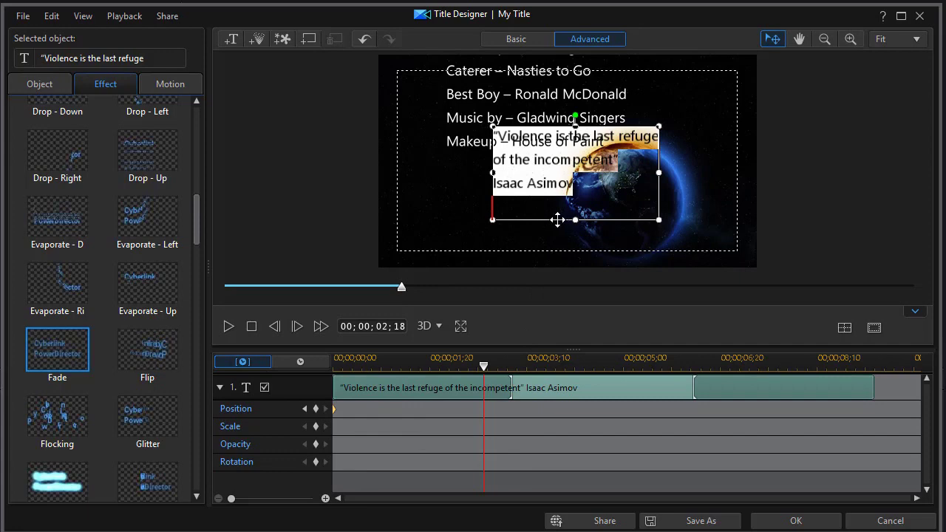
drag(555, 219, 537, 226)
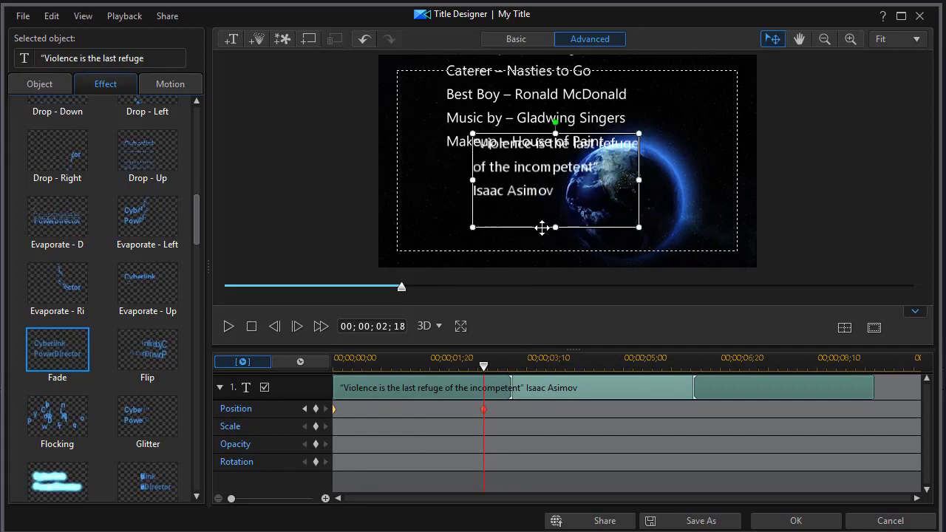
click(845, 334)
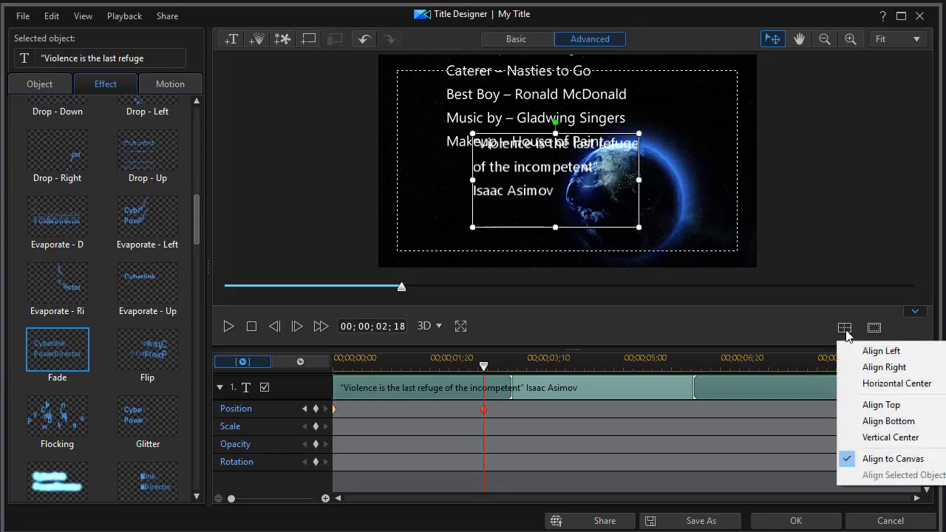
click(873, 383)
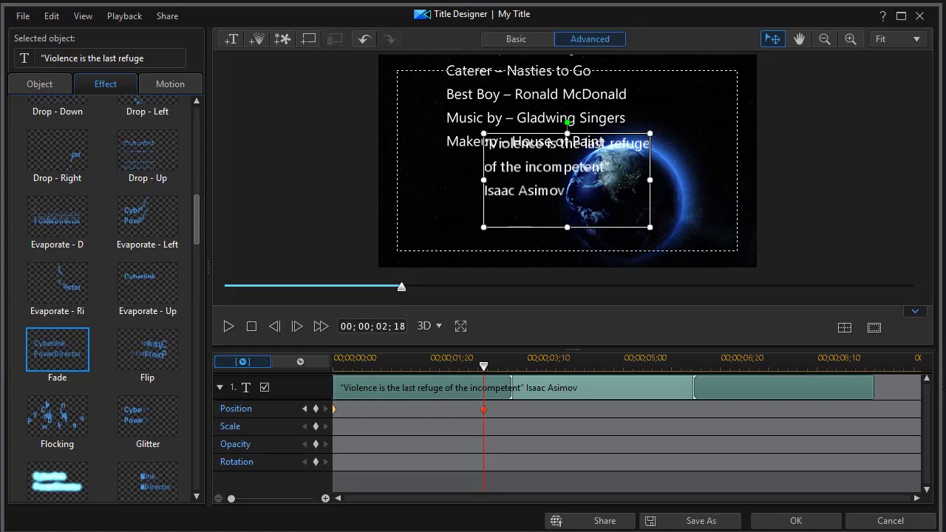
drag(581, 229, 543, 230)
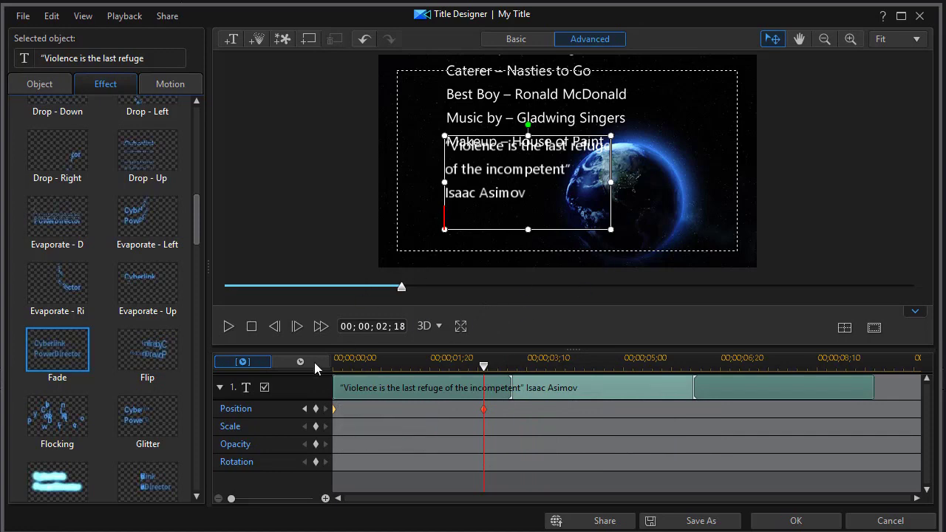
Step: At the title's start, move the quote just below the last credit line, aligned with the credits' left edge, and preview the motion
drag(403, 293, 269, 304)
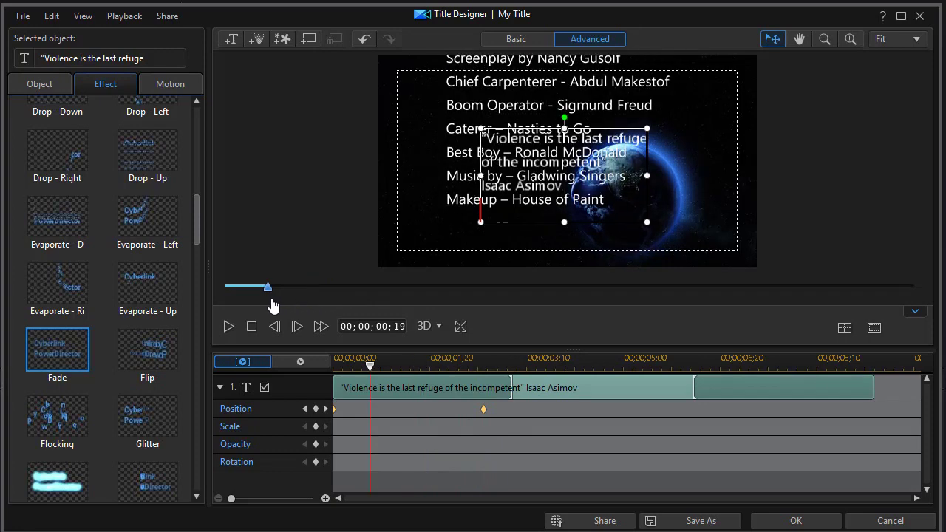
drag(370, 364, 311, 362)
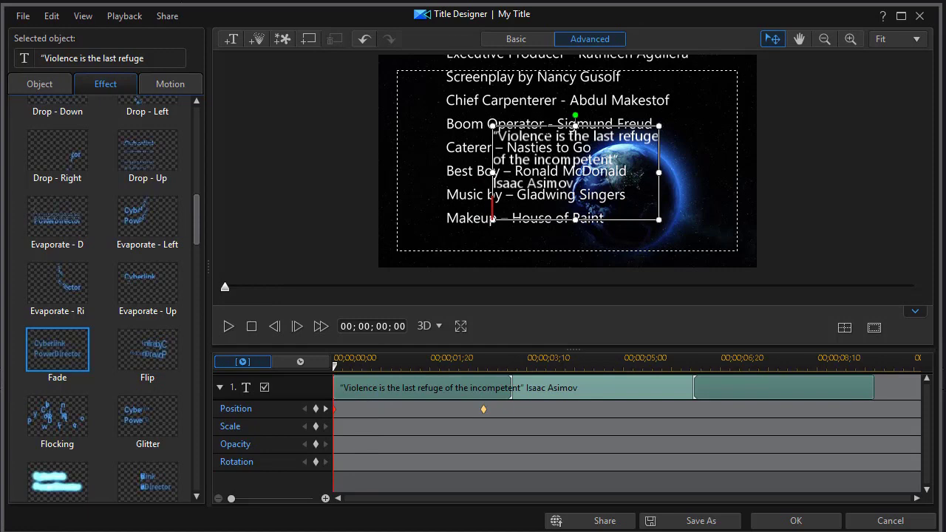
drag(547, 125, 499, 251)
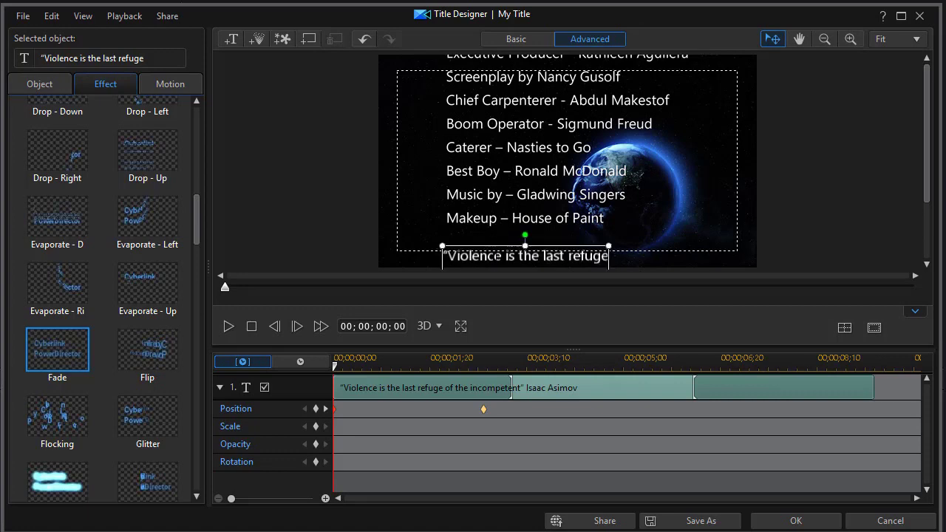
click(229, 327)
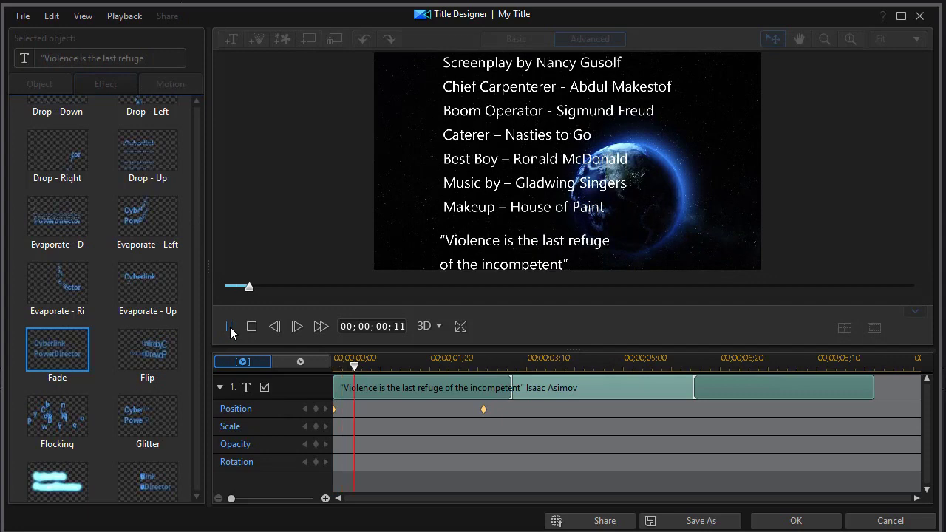
click(232, 326)
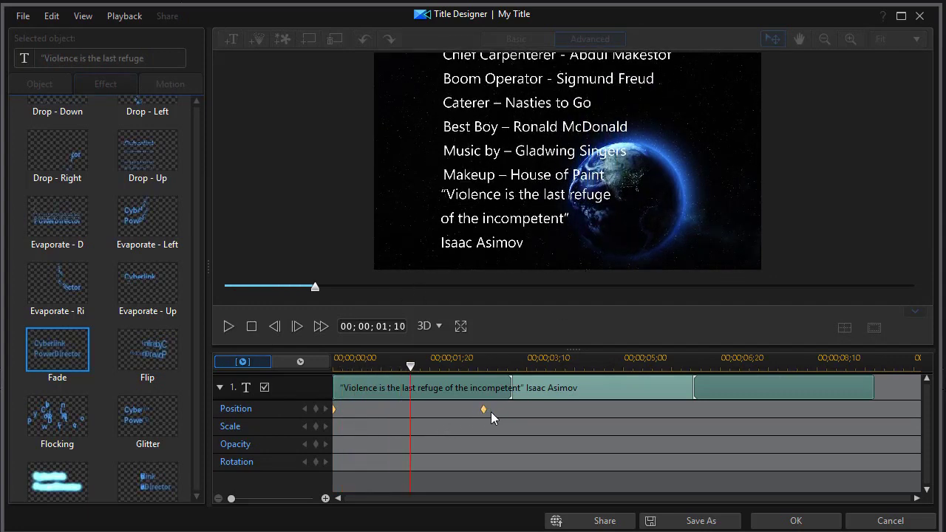
click(250, 327)
Step: Move the quote's second position keyframe to about 00;00;03;20 and preview the slower scroll
click(484, 409)
drag(486, 415, 551, 421)
drag(479, 288, 264, 298)
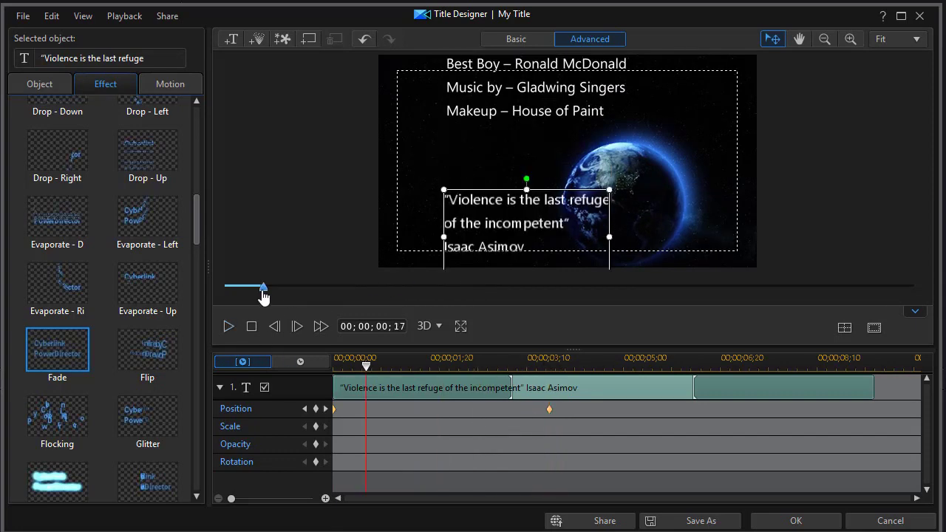
click(228, 328)
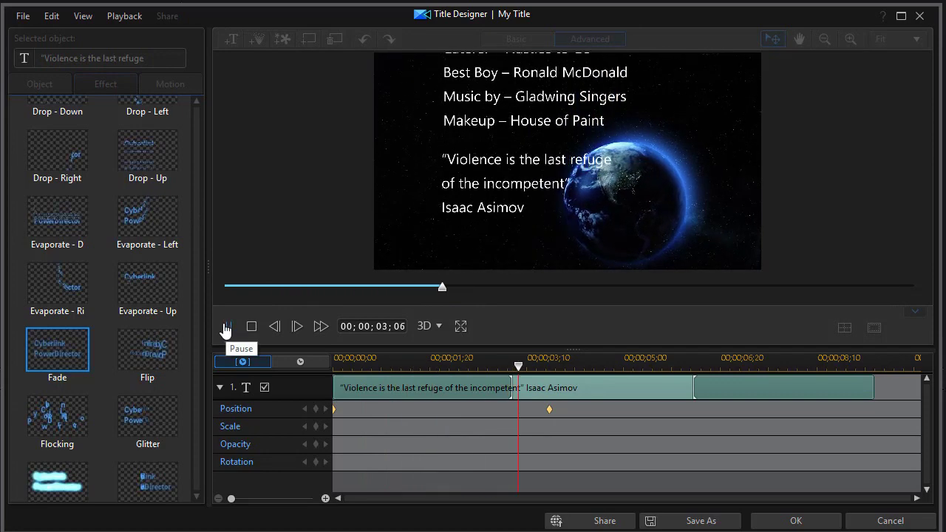
click(226, 329)
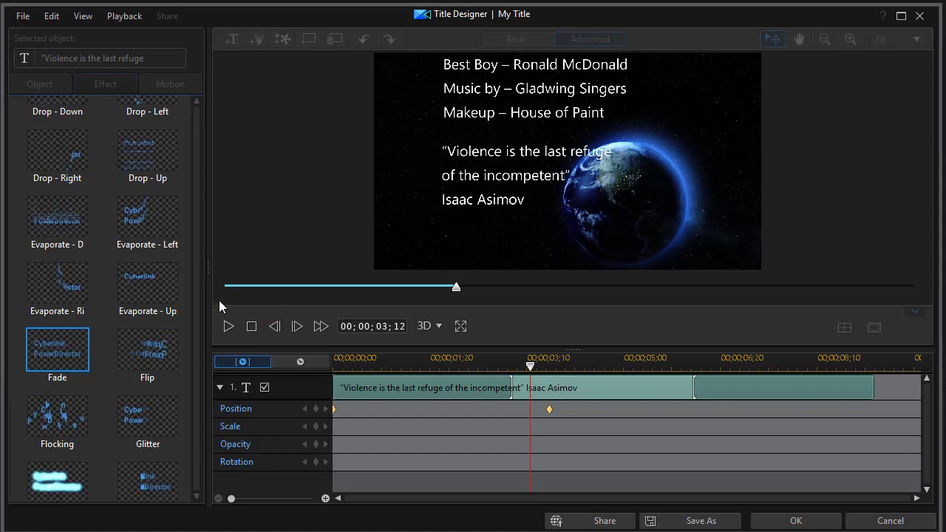
click(252, 327)
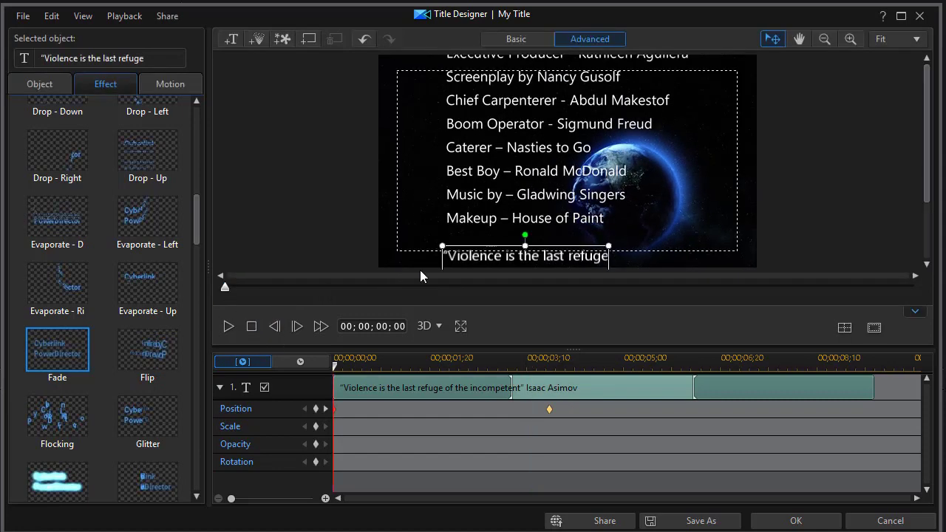
scroll(917, 190, down, 2)
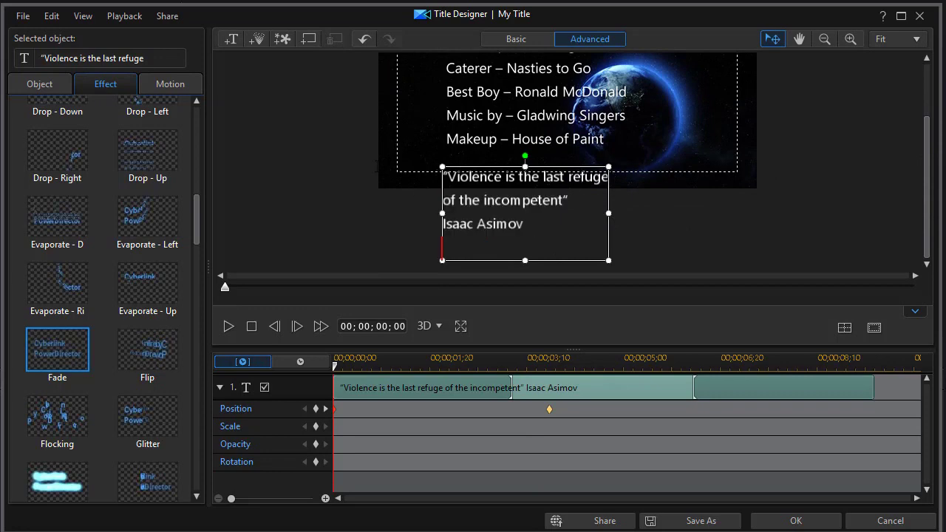
Step: Colour the whole quote text, including the author line, yellow from the basic colours (RGB 255, 255, 0)
click(376, 169)
click(538, 225)
drag(543, 225, 442, 174)
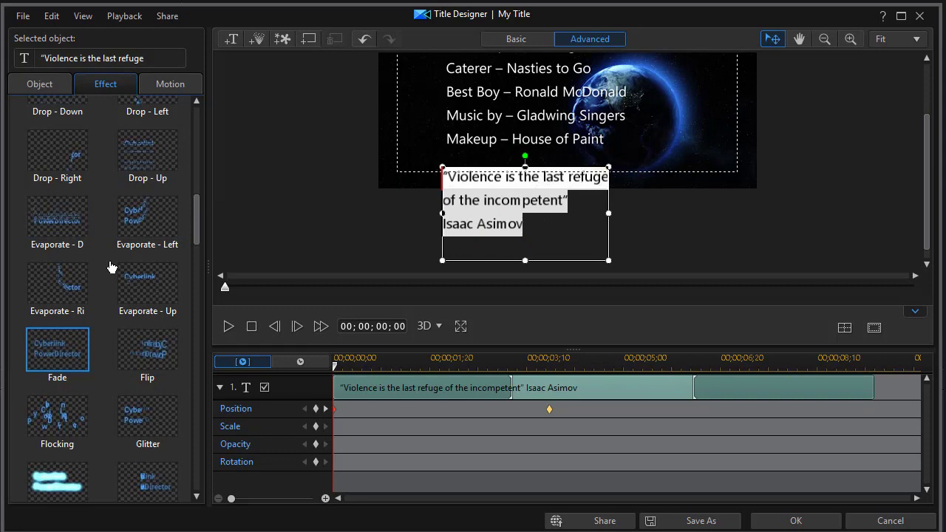
click(47, 83)
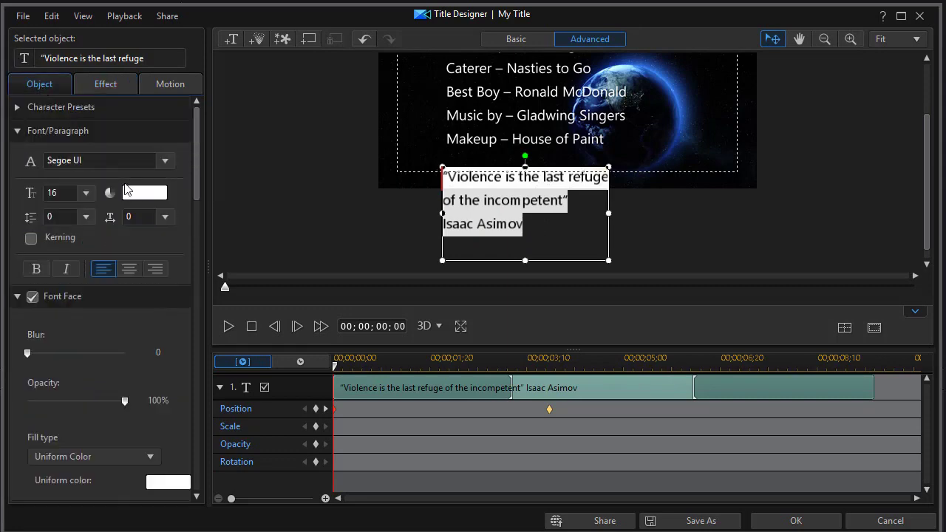
click(145, 193)
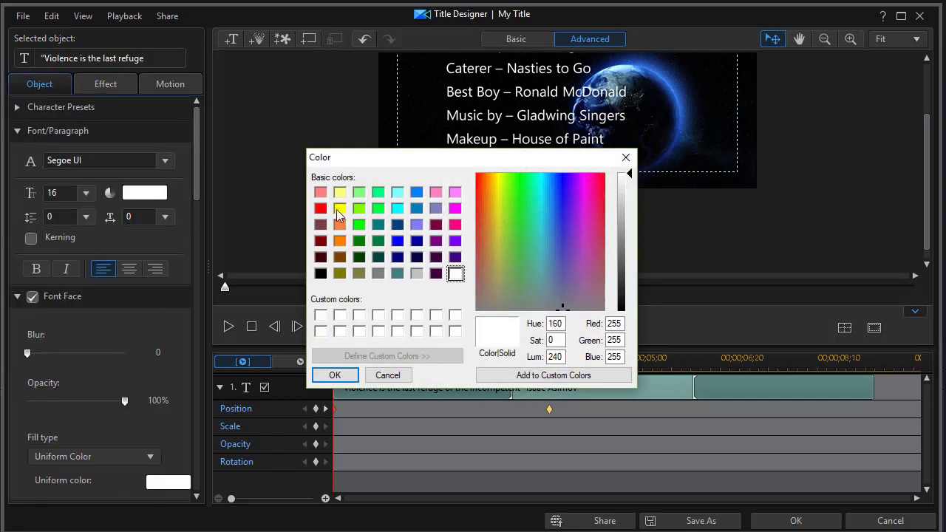
click(339, 209)
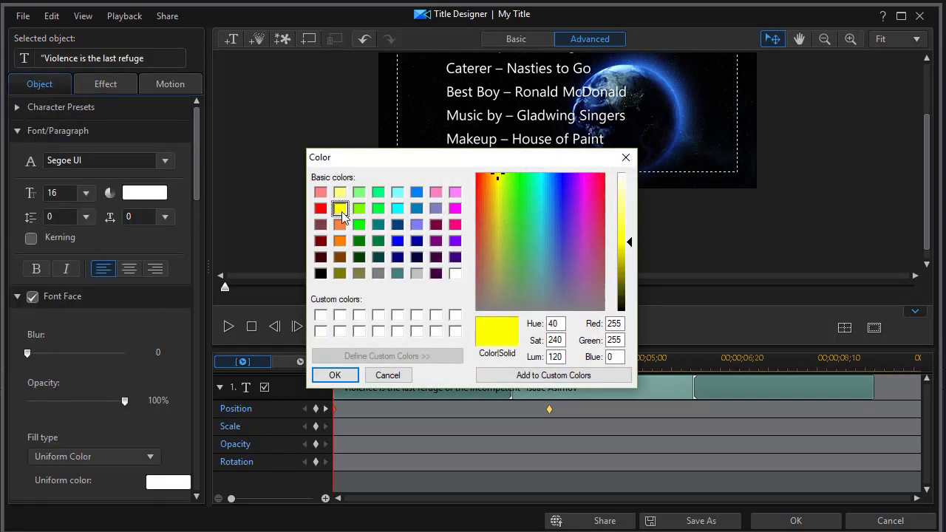
click(334, 374)
Step: Right-align the quote's author line, colour it orange (RGB 255, 128, 64), and save the title back to the timeline
click(525, 230)
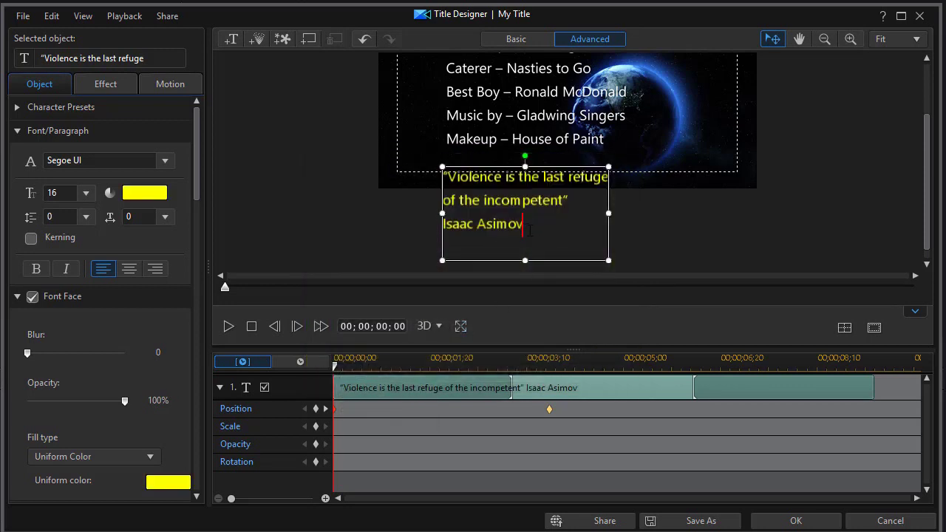
drag(523, 225, 425, 231)
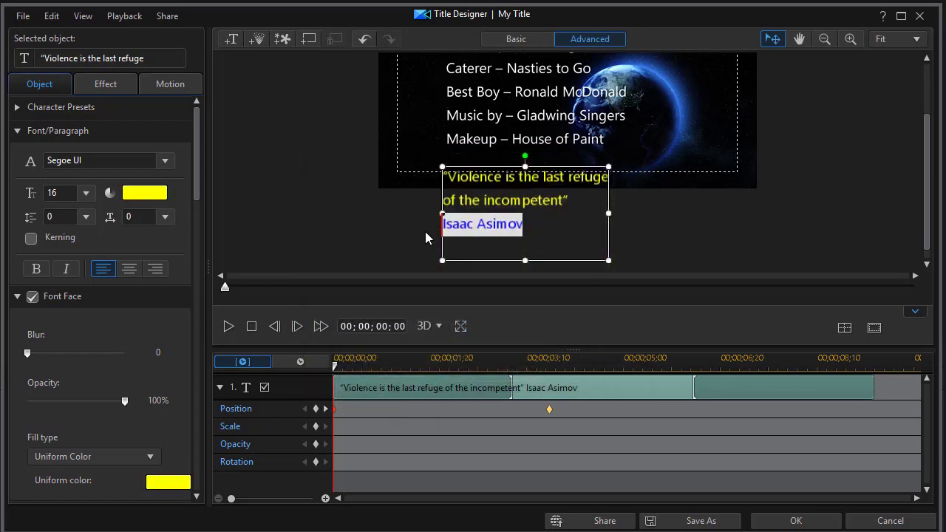
click(157, 272)
click(149, 195)
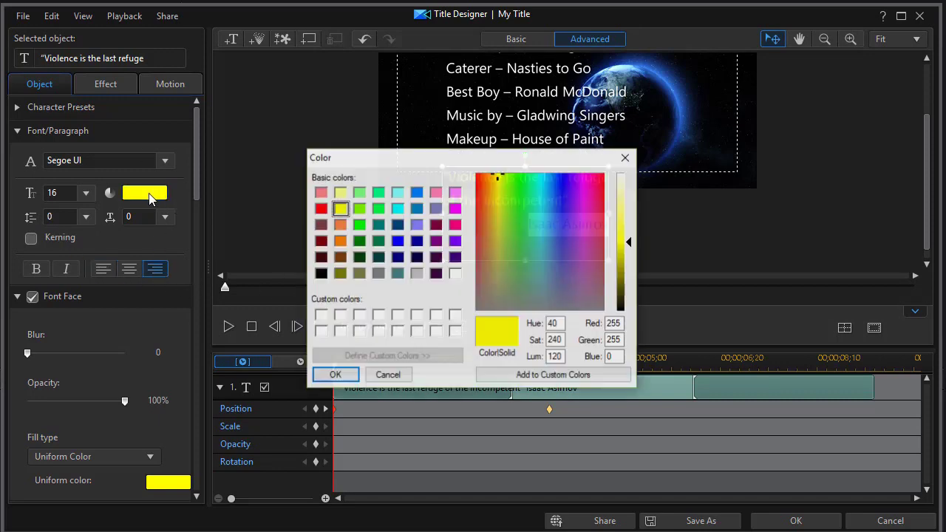
click(340, 225)
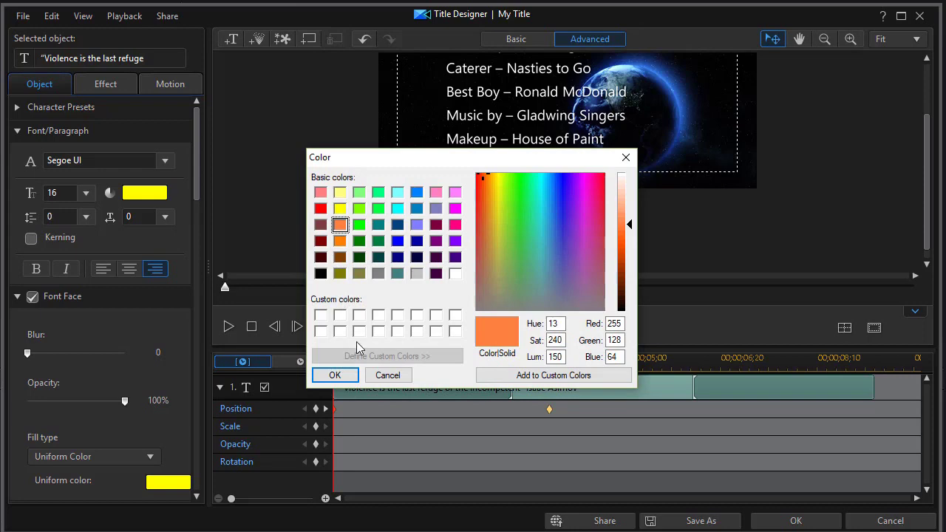
click(335, 375)
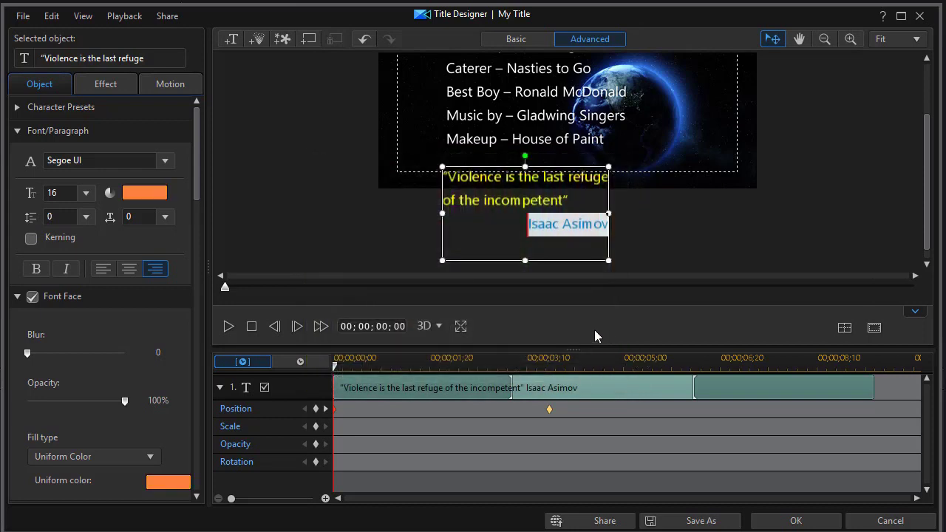
click(795, 520)
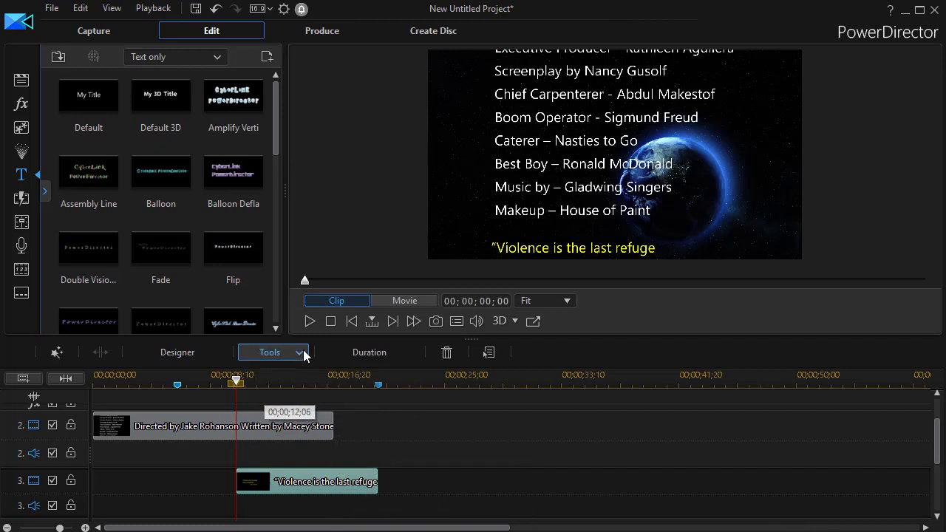
Step: Show the project's media content and preview the whole movie from its start until the quote fades out
click(27, 82)
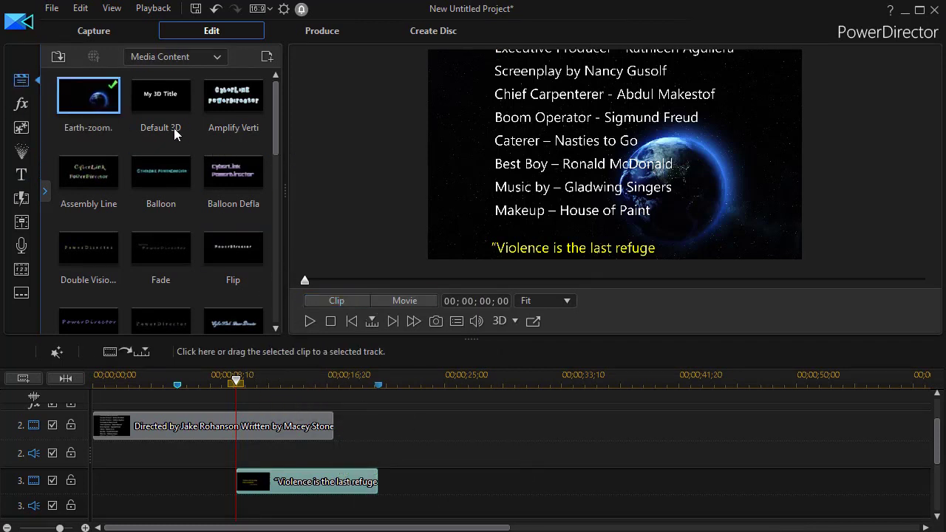
click(20, 83)
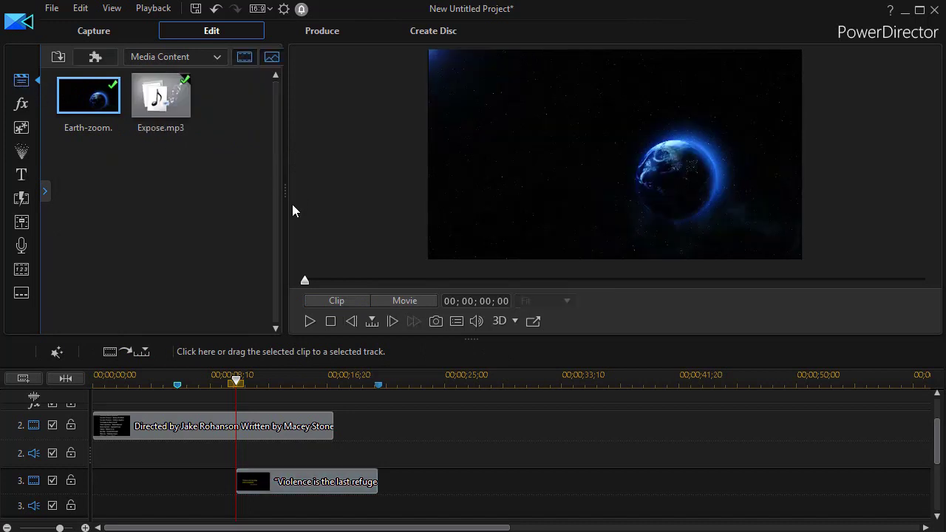
click(420, 302)
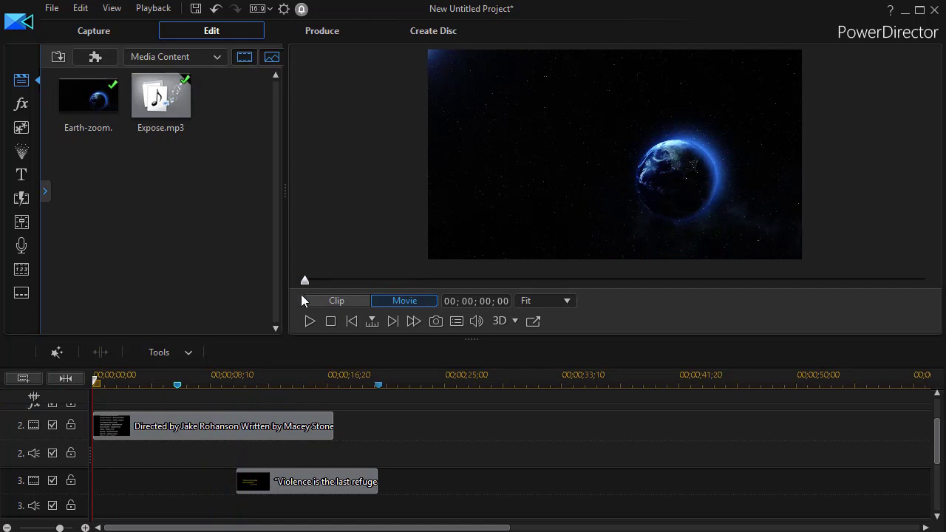
click(309, 322)
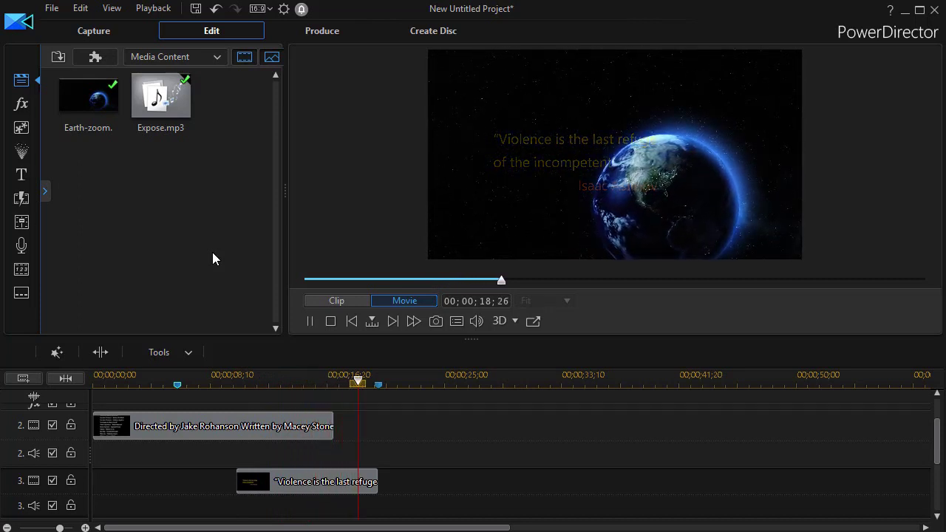
click(311, 320)
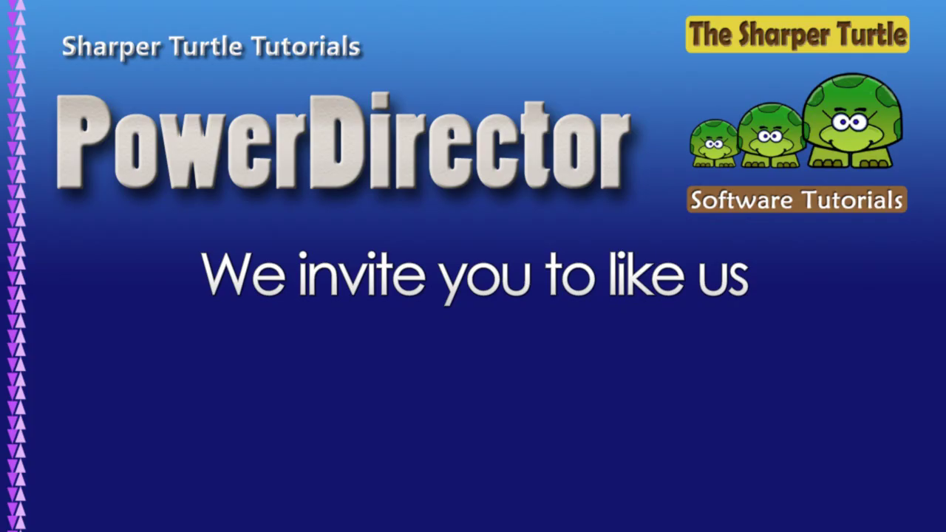